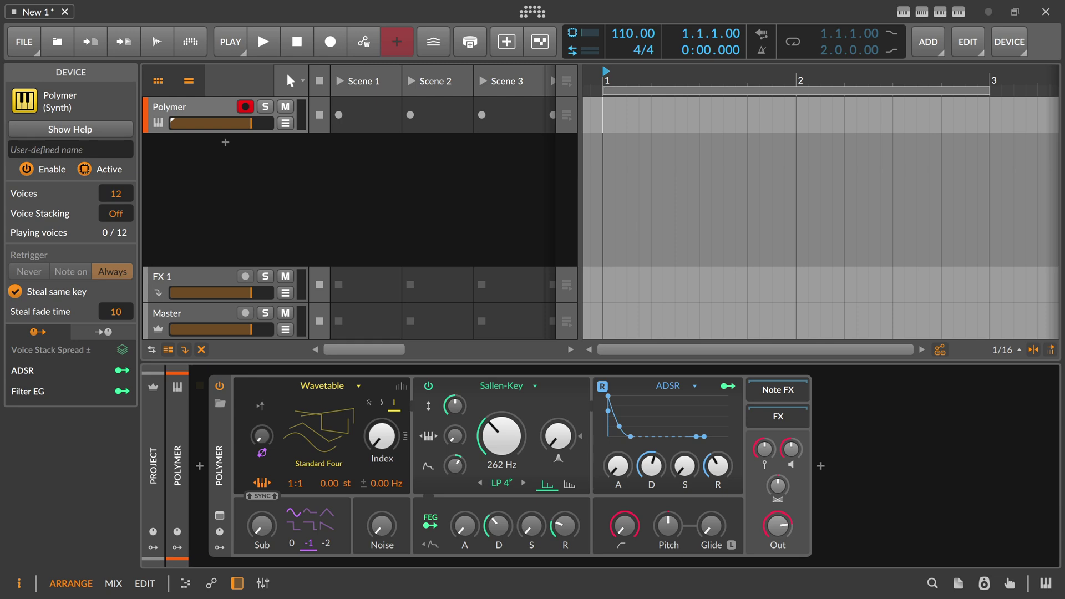
- Switch the Polymer oscillator from Wavetable to Bite
left_click(334, 386)
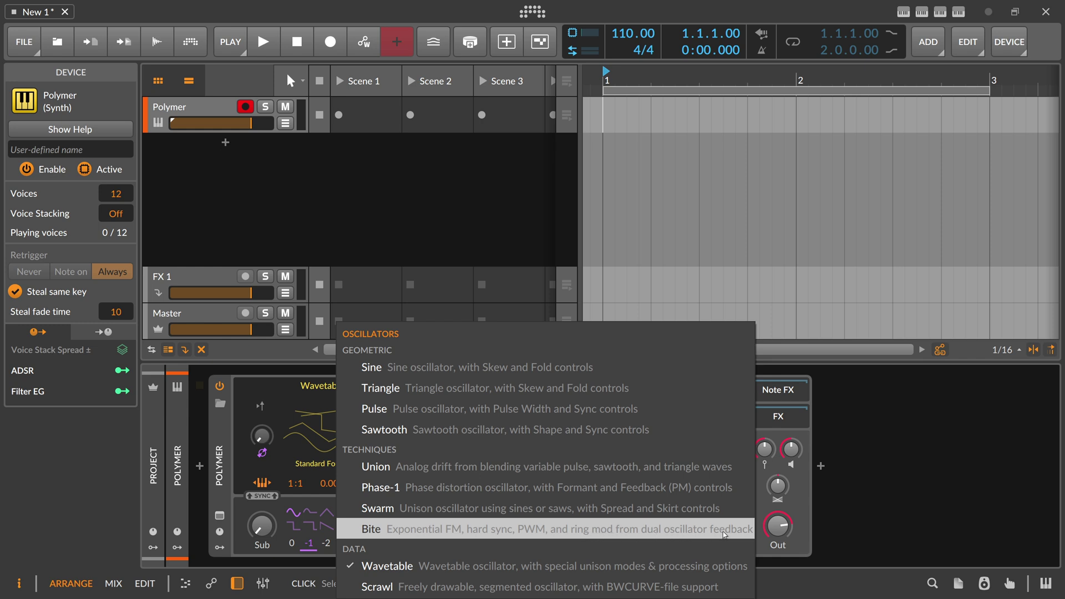
left_click(708, 533)
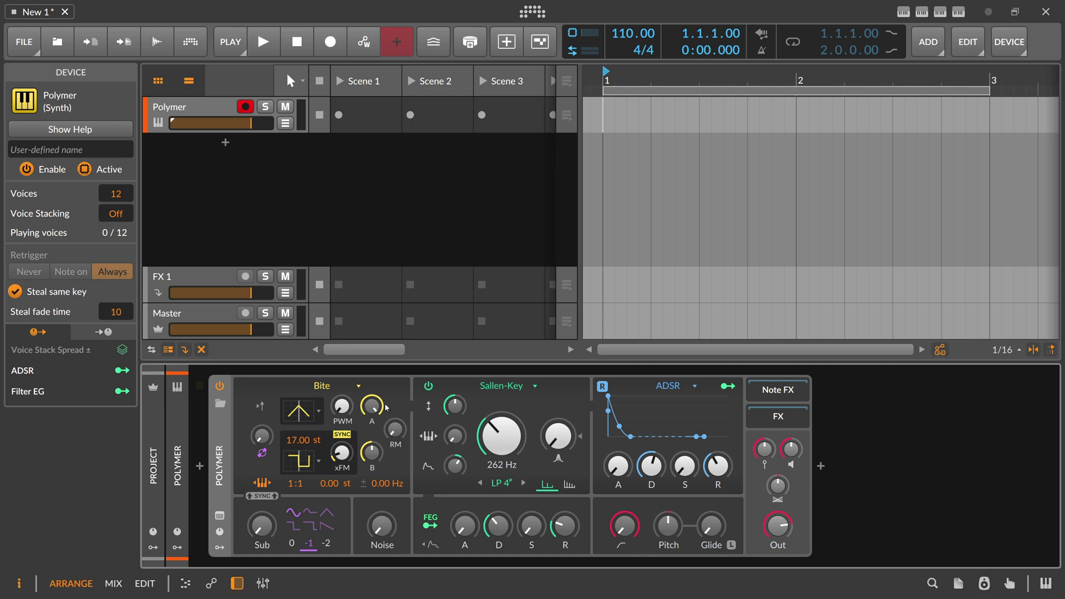
- Open the Sallen-Key filter cutoff to 33.5 kHz and raise the ADSR sustain to maximum
left_click_drag(490, 429, 490, 344)
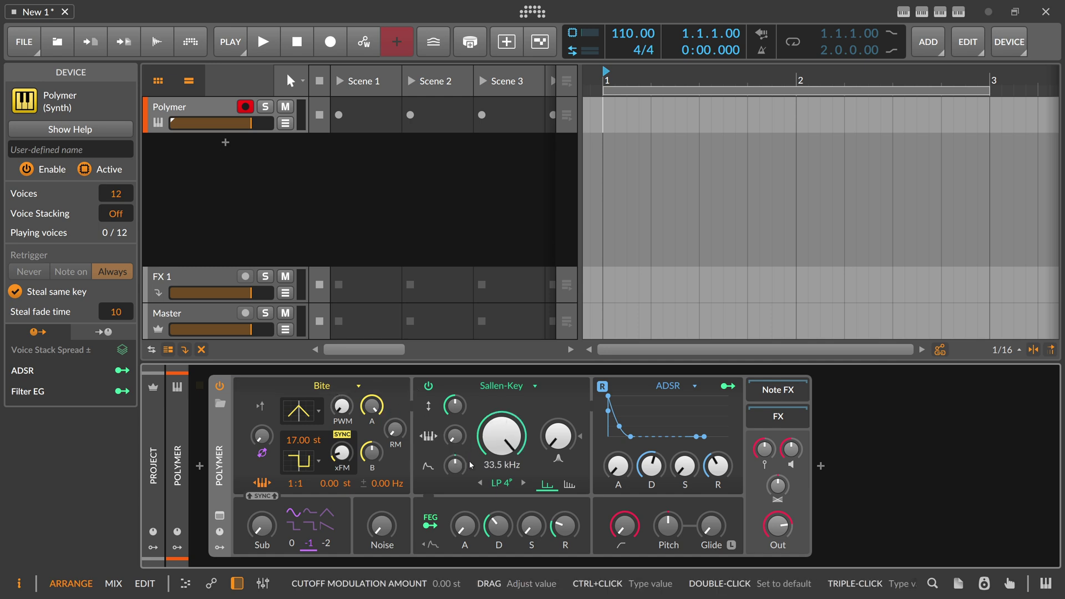
left_click_drag(685, 469, 685, 433)
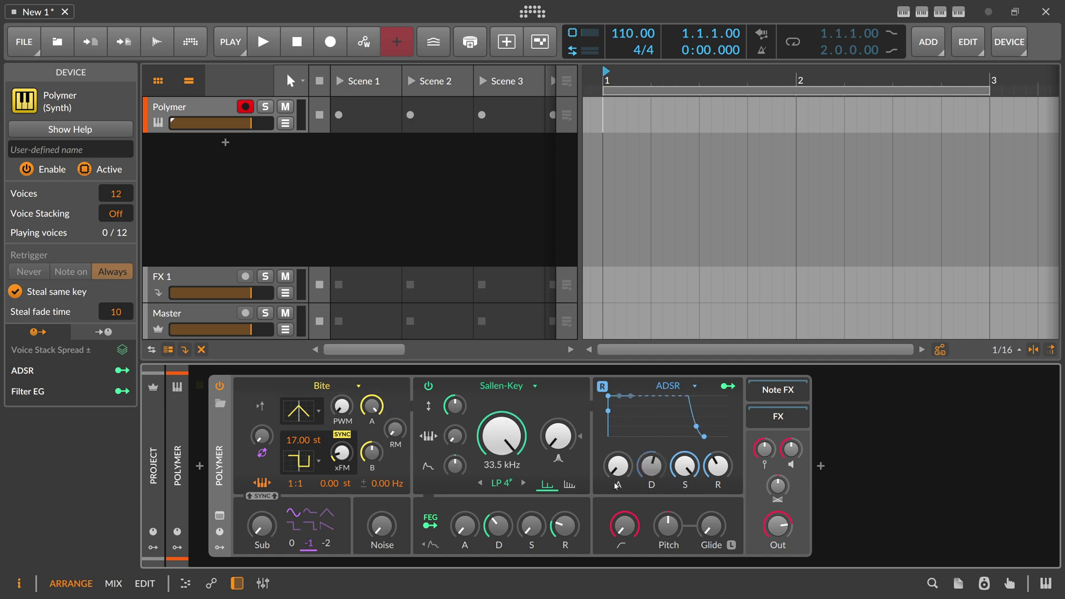
key("a")
- Audition oscillators A and B alone at full level, and blend both with oscillator B's level at about 27%
mouse_move(376, 411)
left_mouse_down()
mouse_move(376, 383)
mouse_move(376, 411)
left_mouse_up()
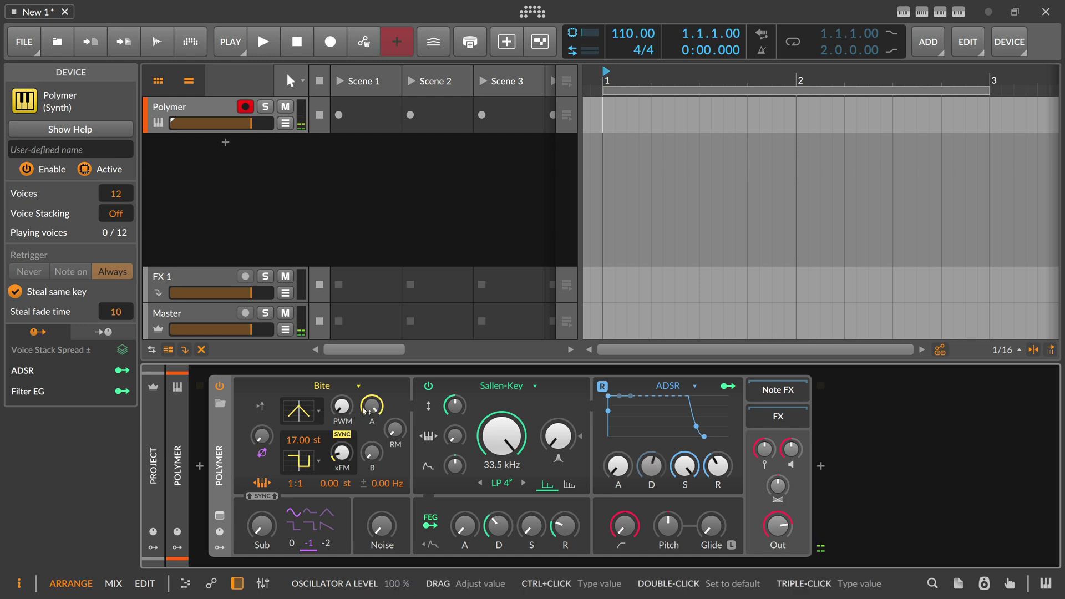
left_click_drag(373, 408, 374, 466)
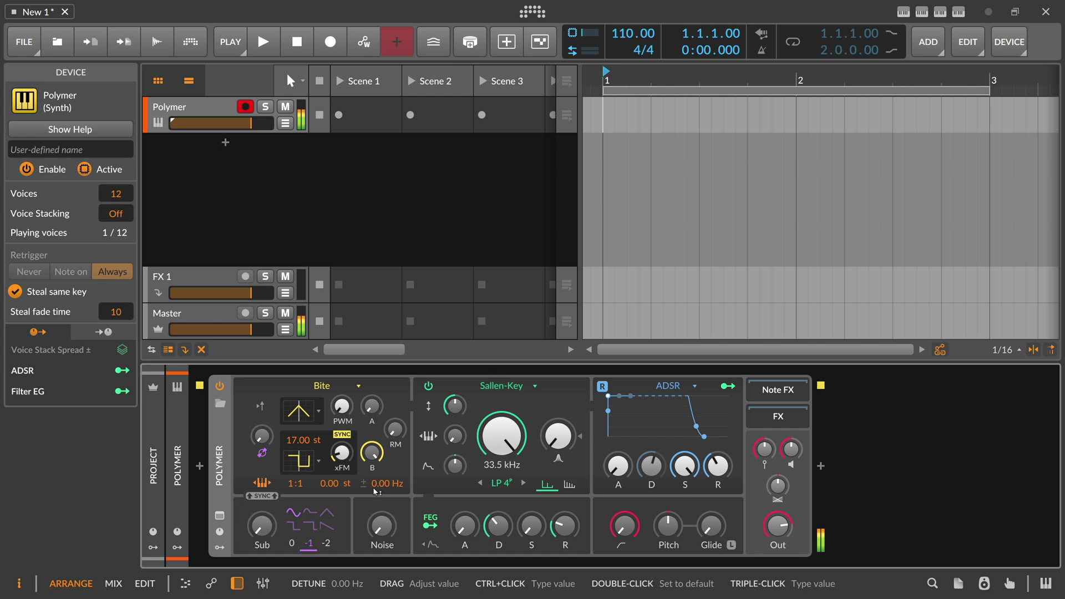
left_click_drag(375, 453, 372, 406)
left_click_drag(373, 452, 373, 463)
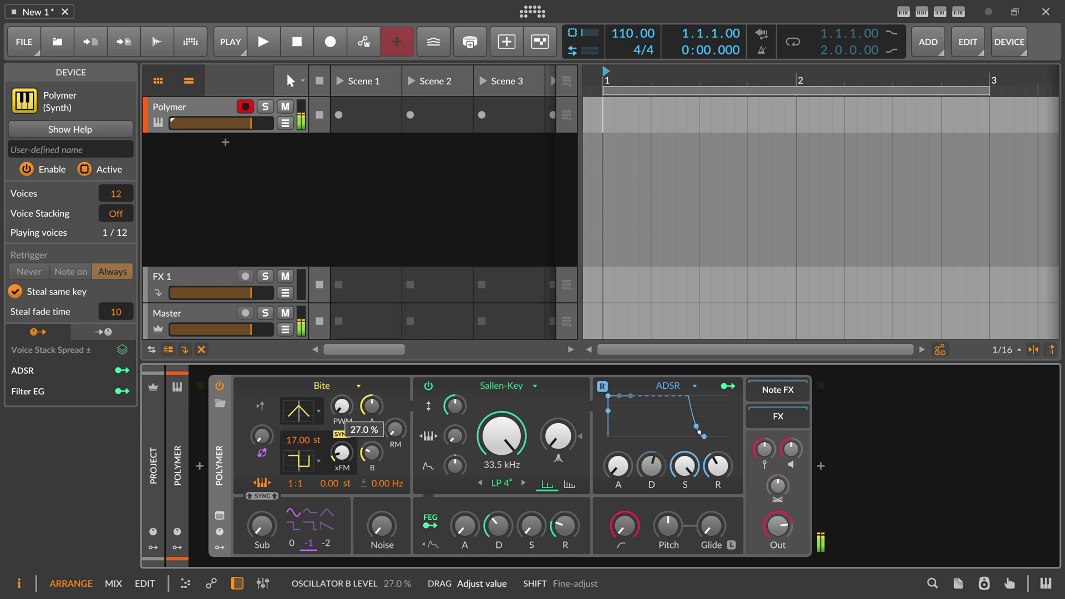
- Try out the ring modulation level, and turn the oscillator A, oscillator B and ring modulation levels down to 0%
left_click_drag(372, 407, 399, 411)
key("a")
left_click_drag(397, 435, 372, 481)
left_click_drag(371, 407, 371, 436)
left_click_drag(391, 422, 391, 453)
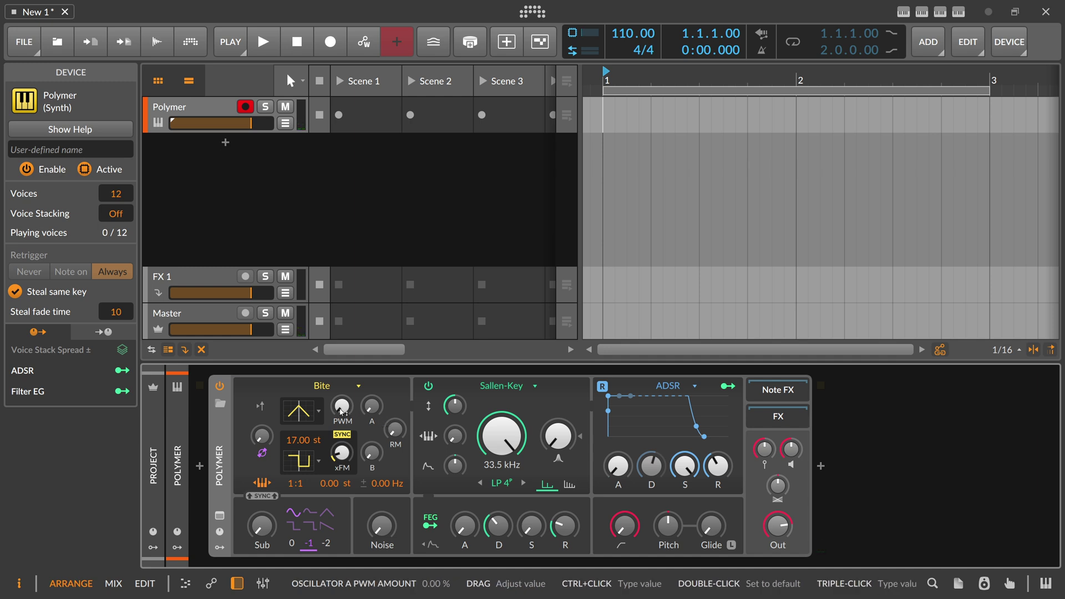
- Set oscillator A to full level with PWM at about half, and oscillator B to a 1.00 st offset without sync or exponential FM
mouse_move(341, 411)
left_mouse_down()
mouse_move(340, 394)
mouse_move(340, 413)
left_mouse_up()
left_click_drag(342, 408, 342, 375)
left_click_drag(372, 408, 341, 402)
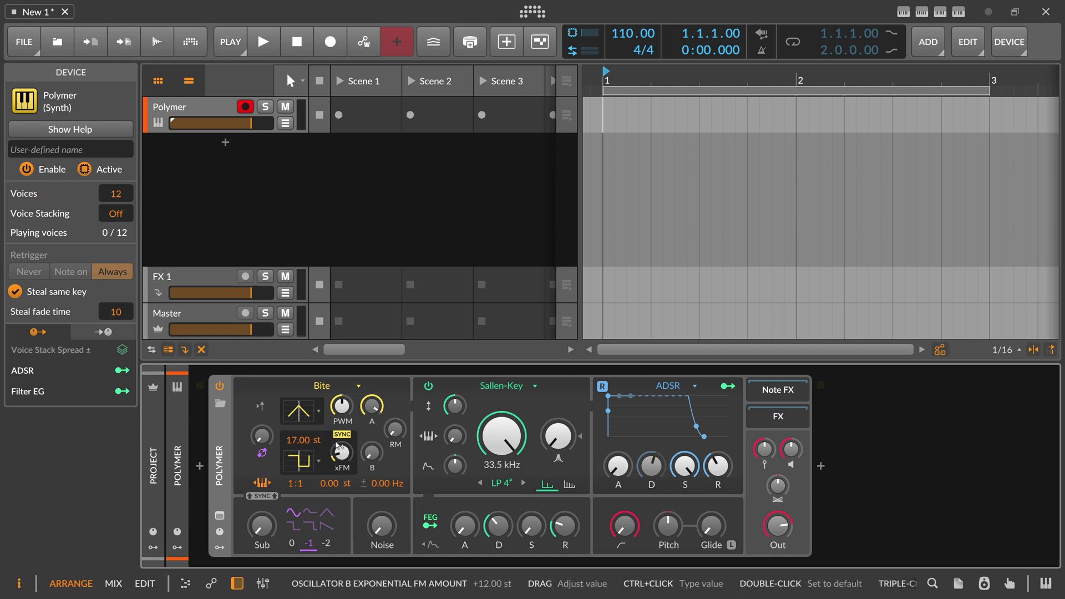
left_click_drag(340, 446, 314, 451)
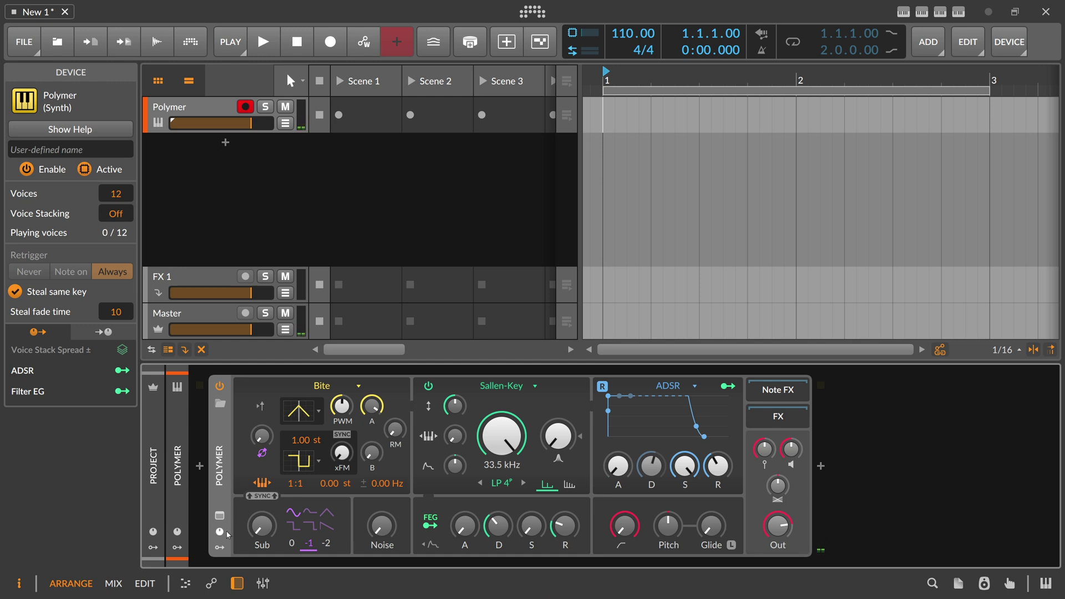
- Try oscillator A's pulse width at about 60.9% and add an LFO modulator to the Polymer synth
left_click(220, 549)
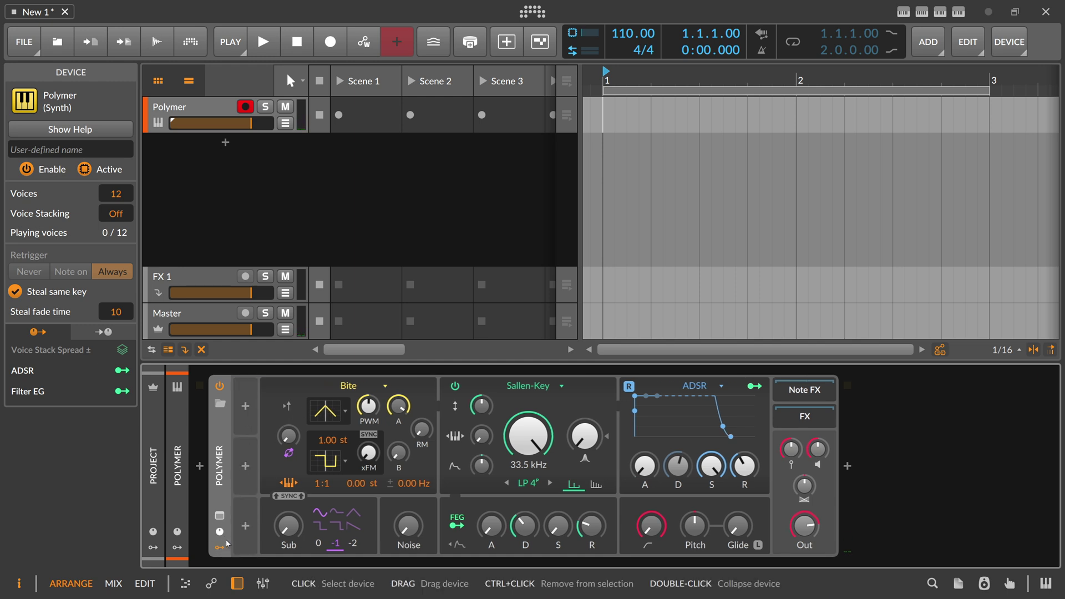
left_click(221, 547)
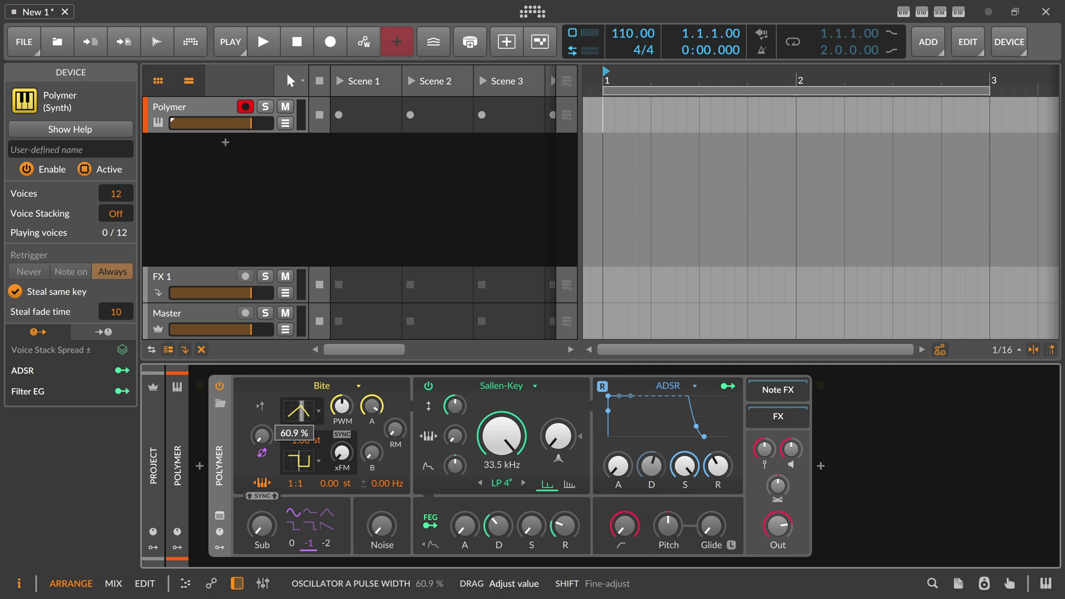
left_click(221, 548)
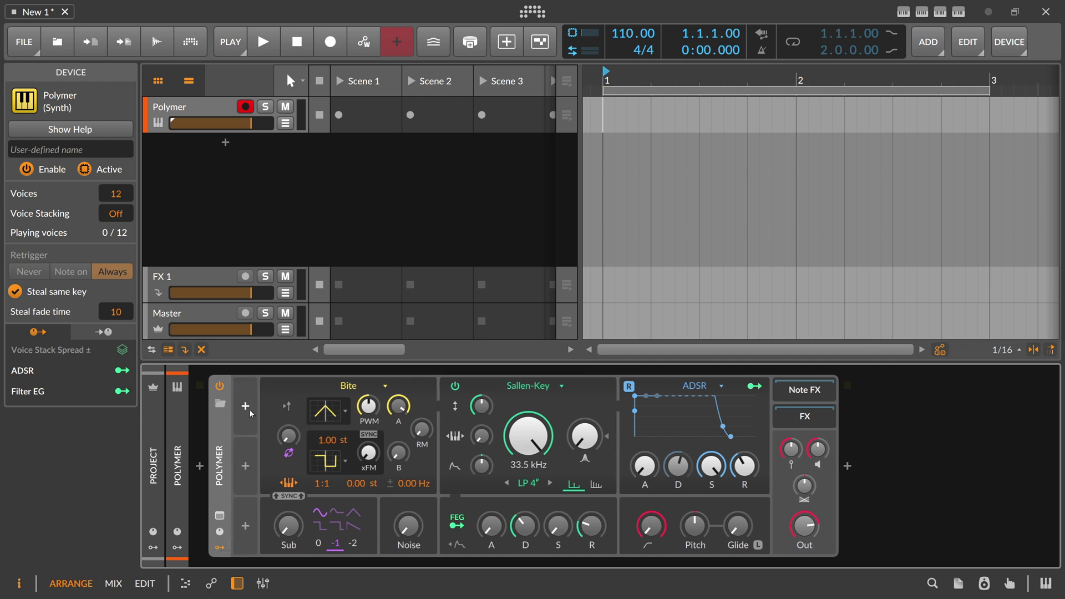
left_click(247, 408)
type("lfo")
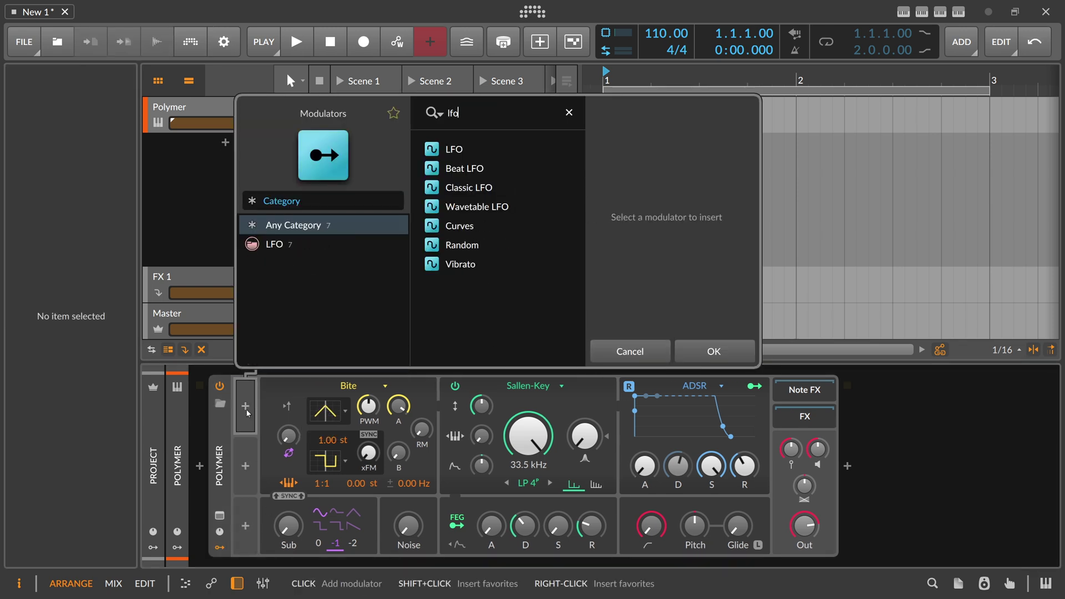
key("Return")
- Modulate oscillator A's pulse width with the LFO at a depth of about 0.223, and hide the modulator slots
left_click_drag(358, 413, 358, 400)
left_click(262, 428)
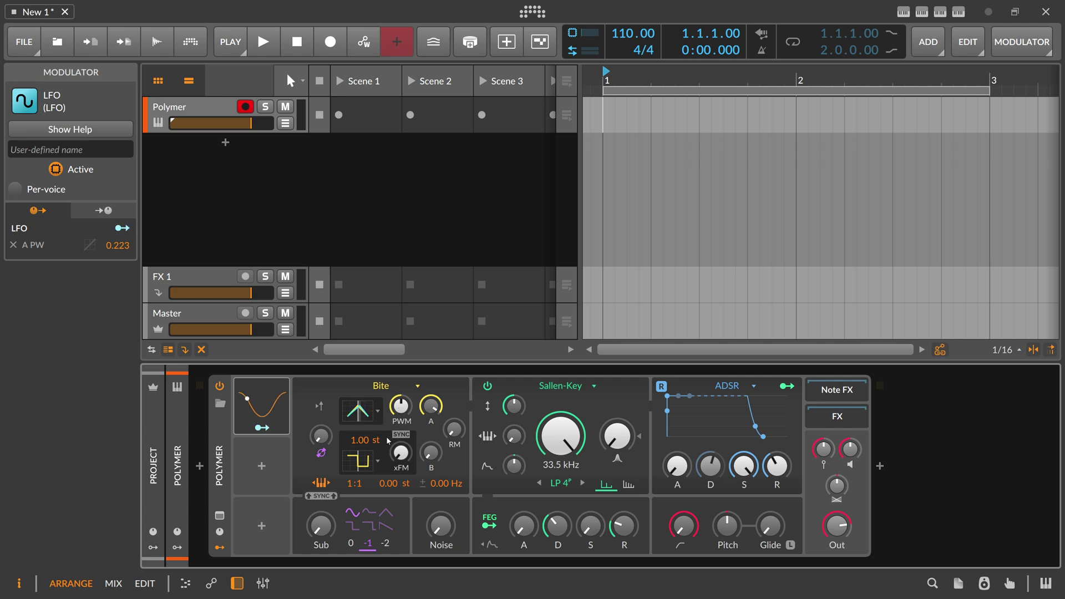
left_click(285, 406)
left_click(220, 548)
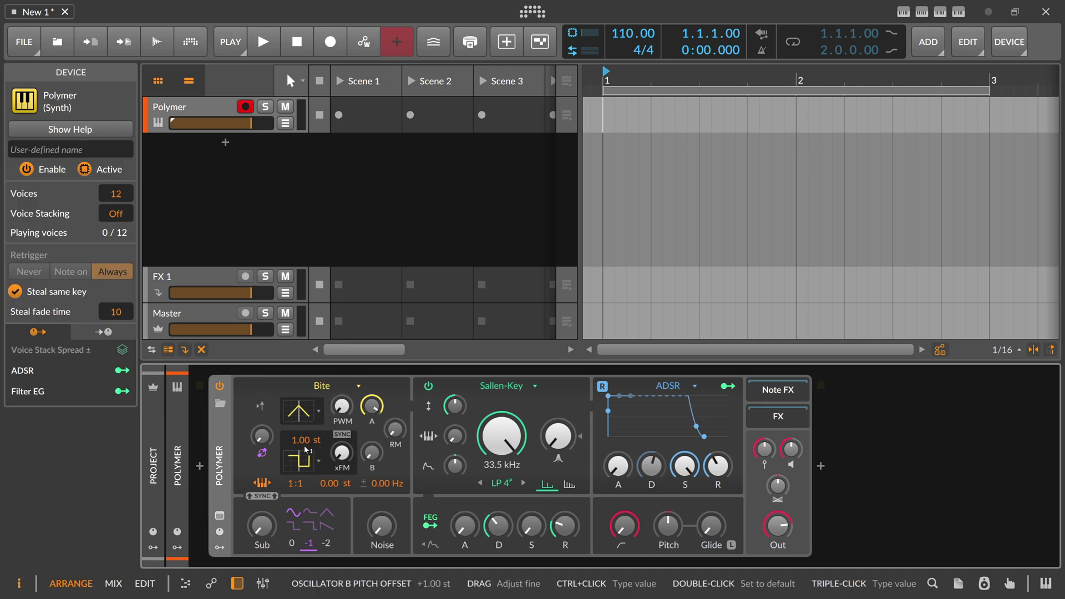
- Set oscillator B's pitch offset to 0.00 st and look through the waveshape choices of both oscillators
left_click_drag(310, 444, 311, 450)
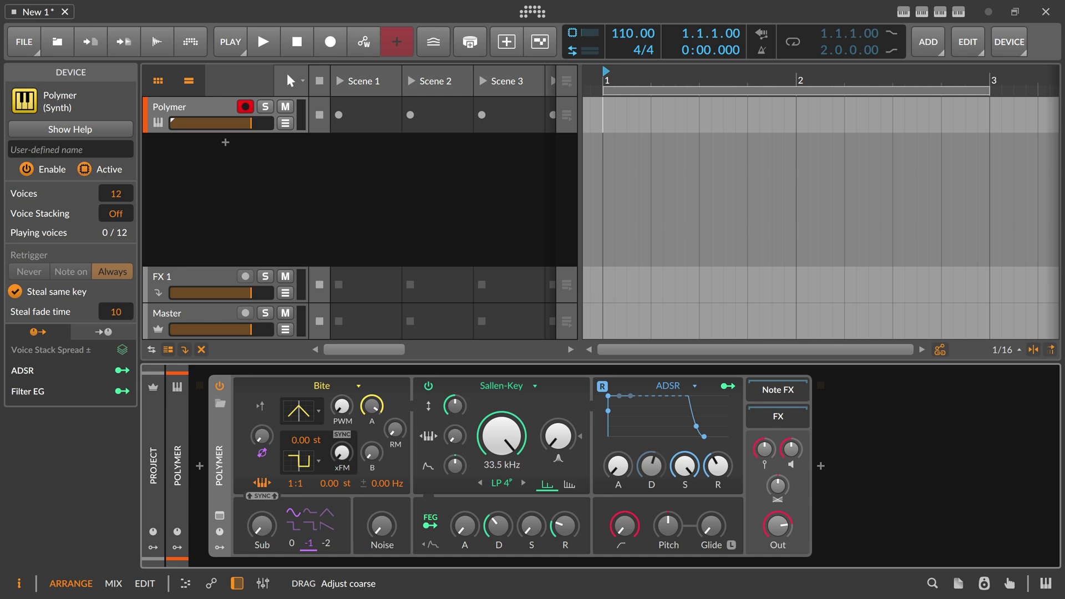
left_click(302, 460)
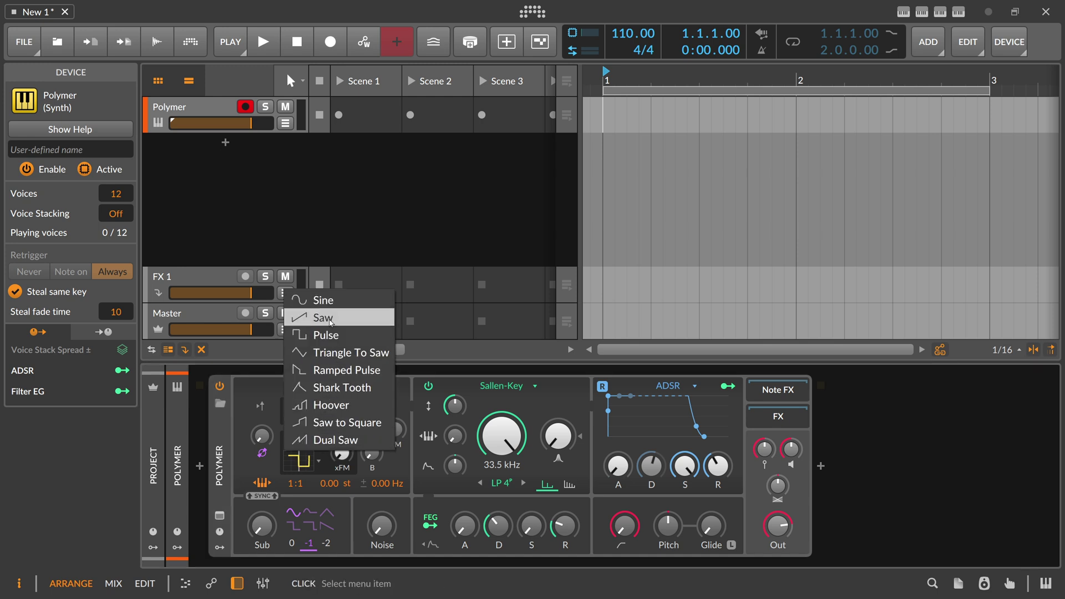
left_click(280, 423)
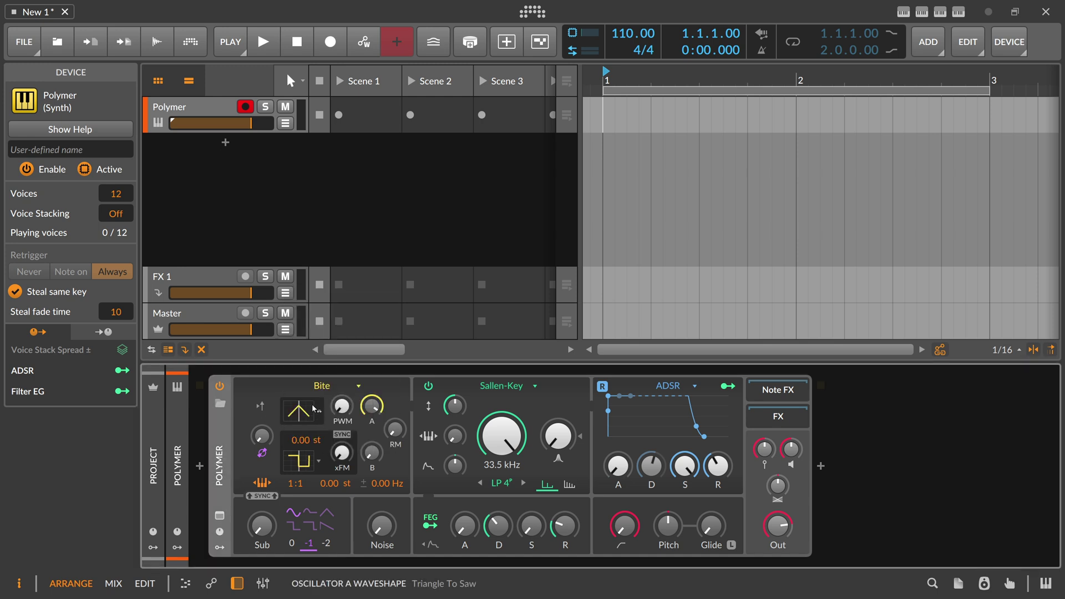
left_click(300, 412)
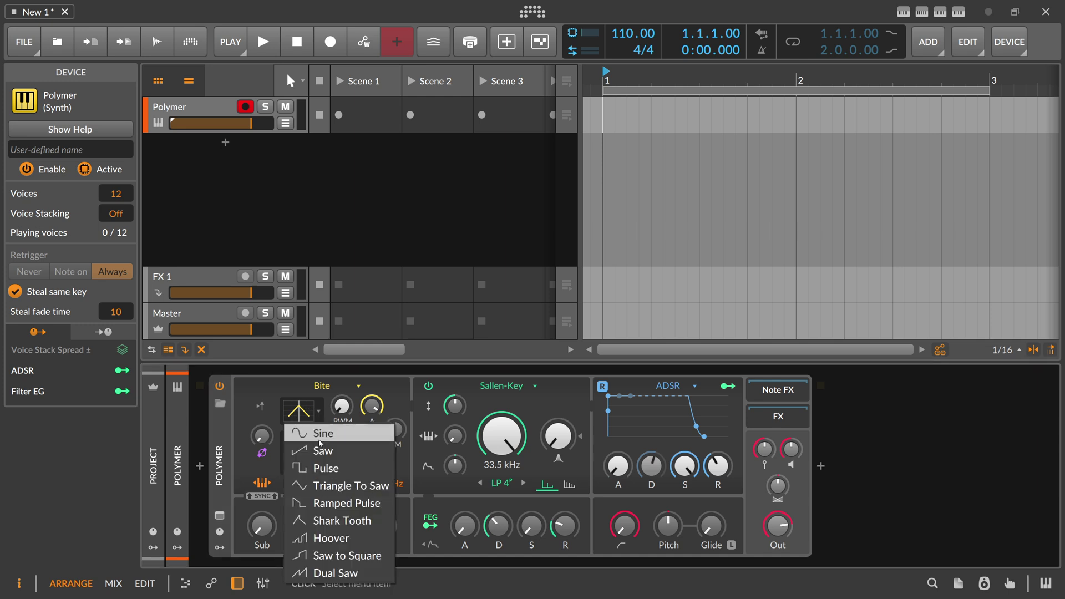
left_click(278, 389)
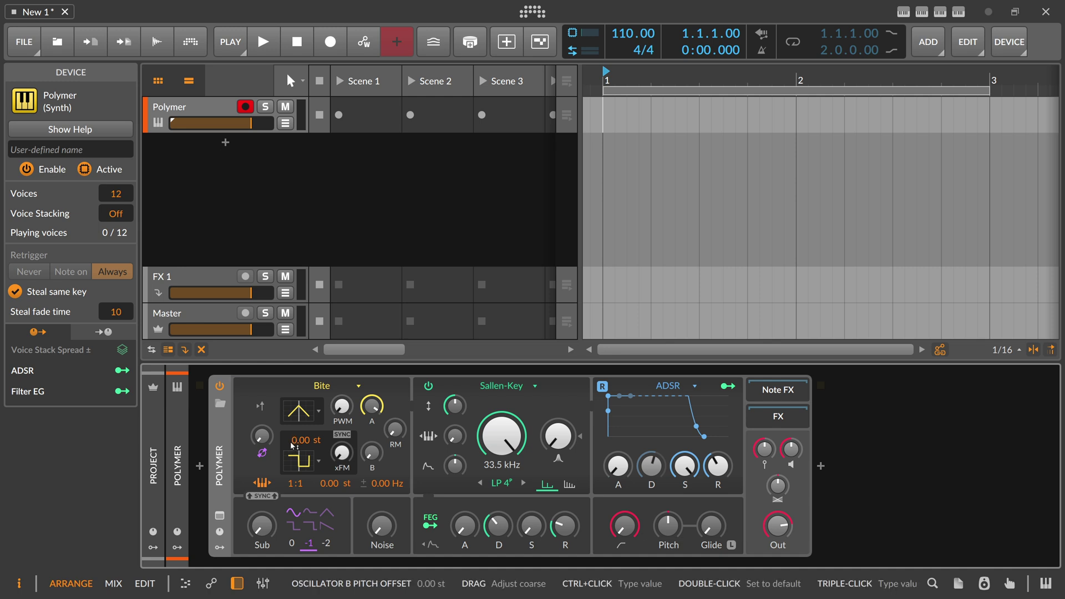
- Try a 1.00 st pitch offset on oscillator B, and isolate oscillator B at full level with its offset at 0.00 st
left_click_drag(293, 446, 292, 437)
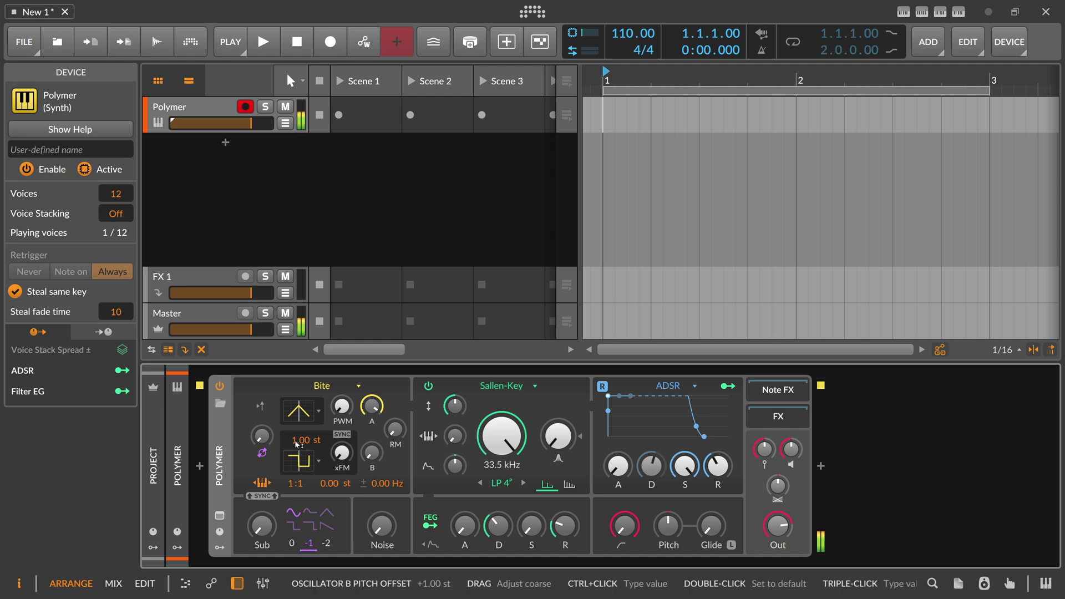
left_click_drag(298, 445, 300, 472)
left_click_drag(371, 408, 371, 386)
left_click_drag(303, 440, 303, 448)
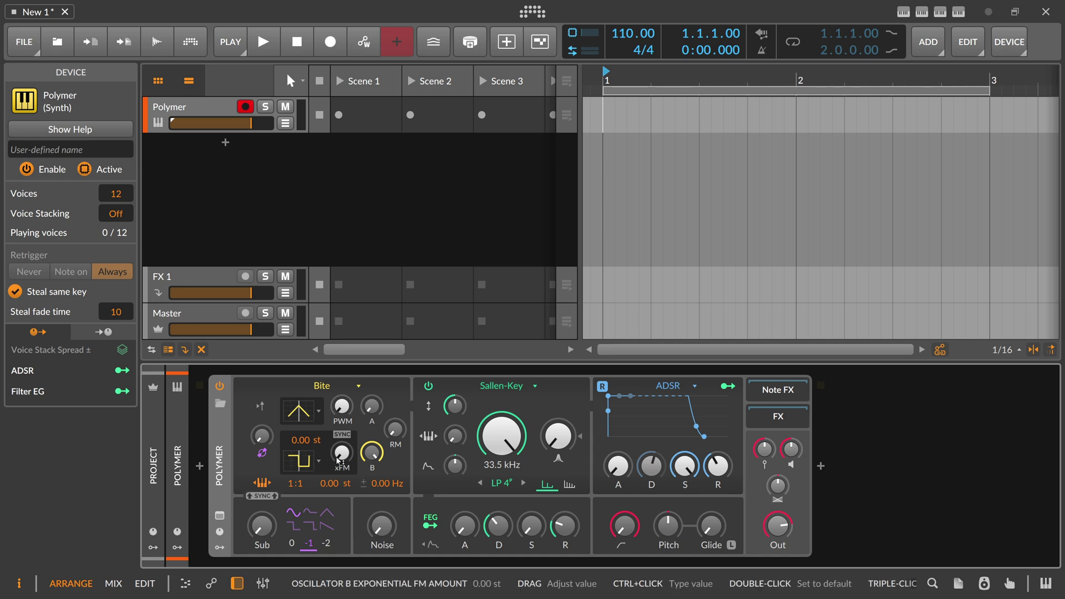
- Sweep oscillator B's exponential FM amount up to about 46.67 st, return it to 0.00 st and raise it again
left_click_drag(340, 459, 340, 421)
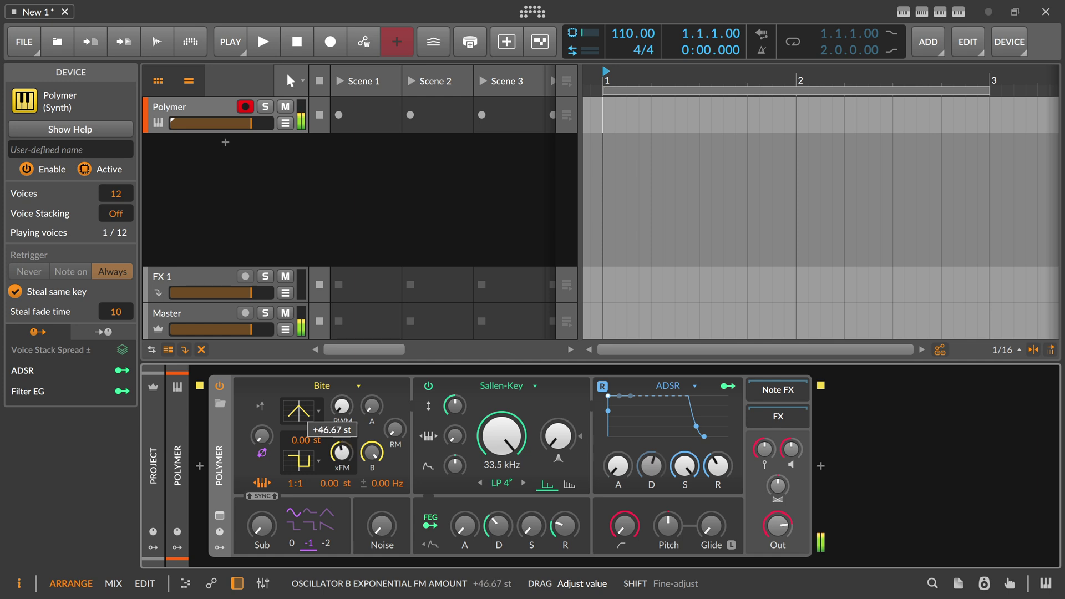
left_click_drag(342, 453, 341, 475)
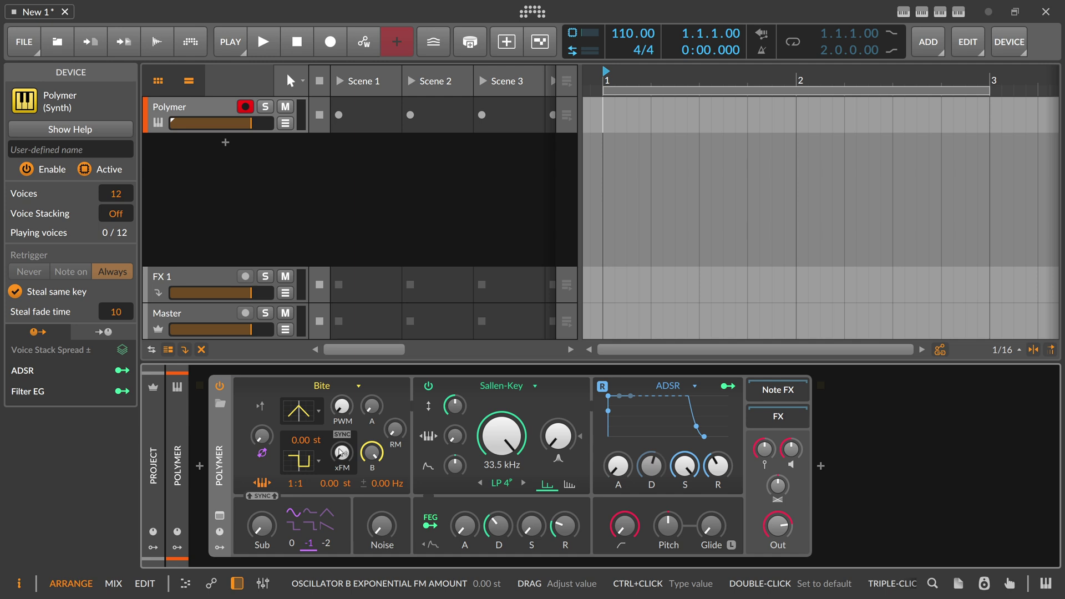
left_click_drag(341, 453, 341, 435)
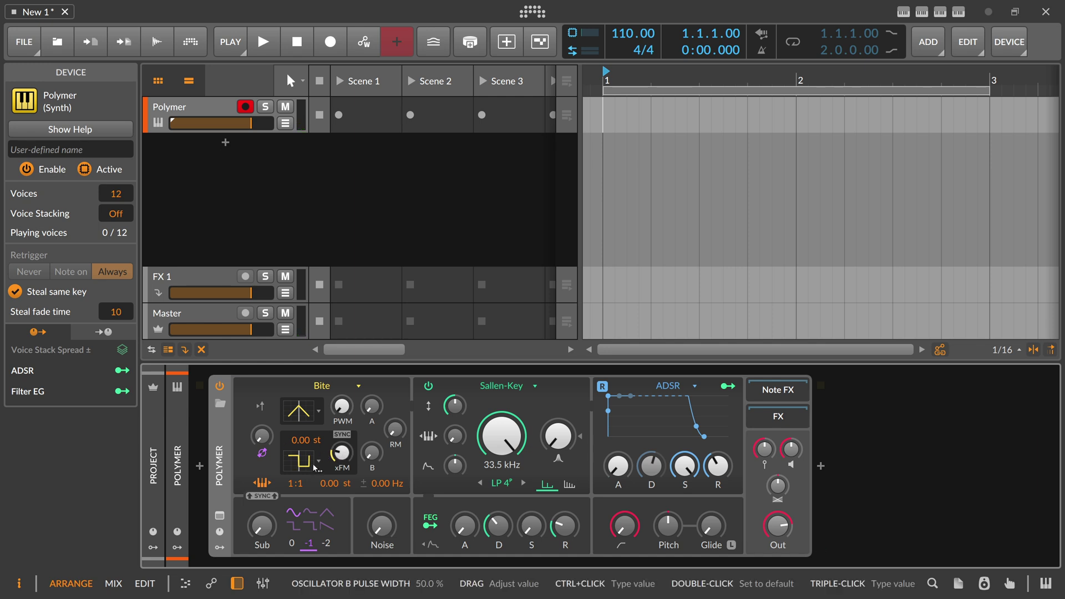
- Raise oscillator A's level and PWM amount to maximum, and adjust oscillator B's exponential FM to about 9.18 st
left_click_drag(371, 406, 342, 393)
left_click_drag(342, 453, 341, 456)
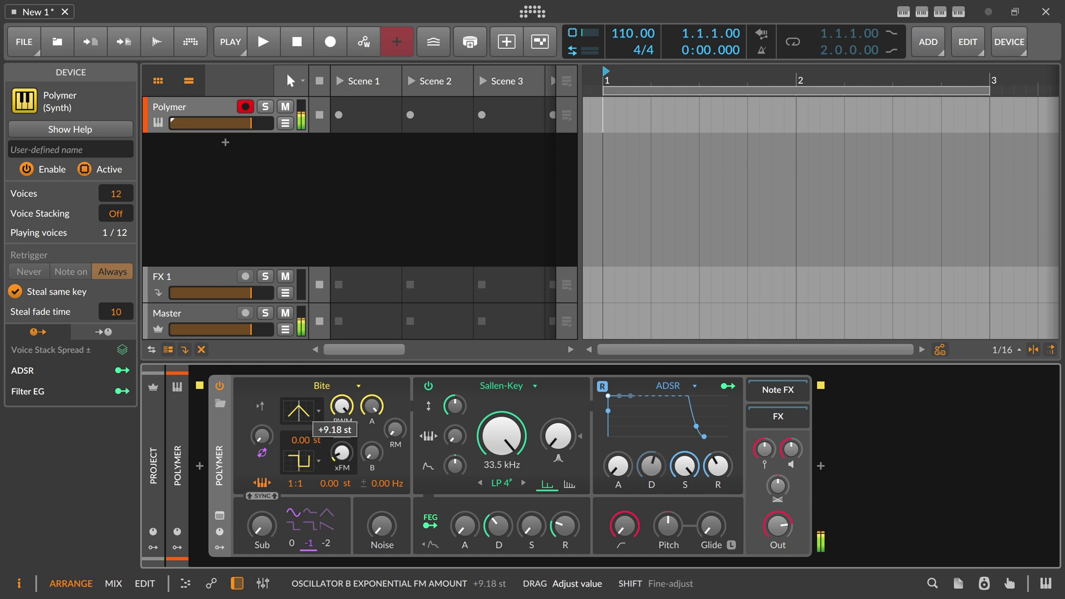
- Change oscillator B's waveshape to Sine and set its pitch offset to -24.00 st
left_click(319, 460)
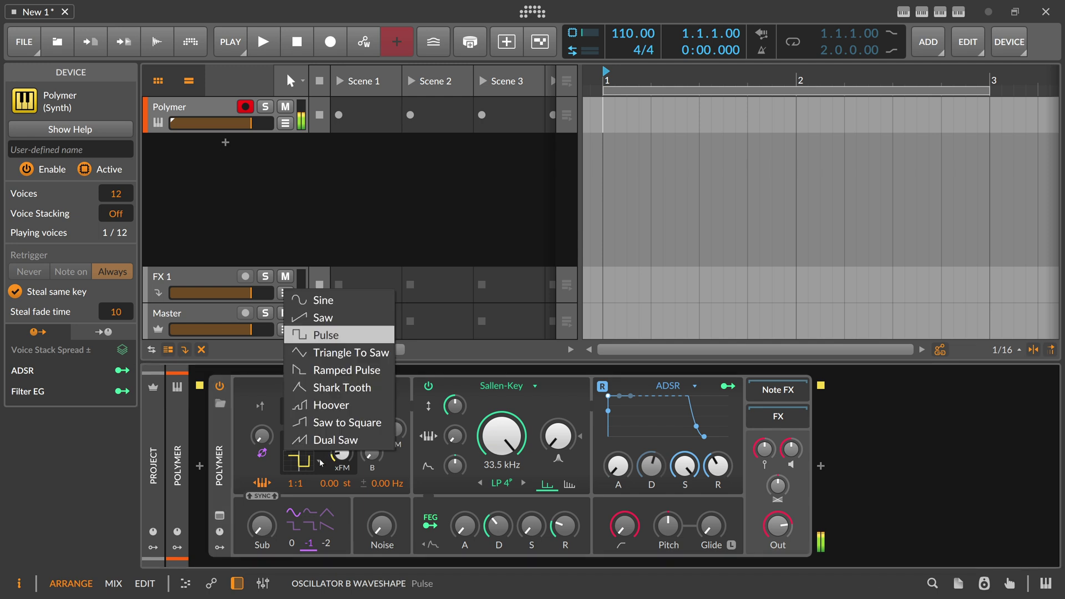
left_click(324, 300)
left_click_drag(341, 453, 297, 455)
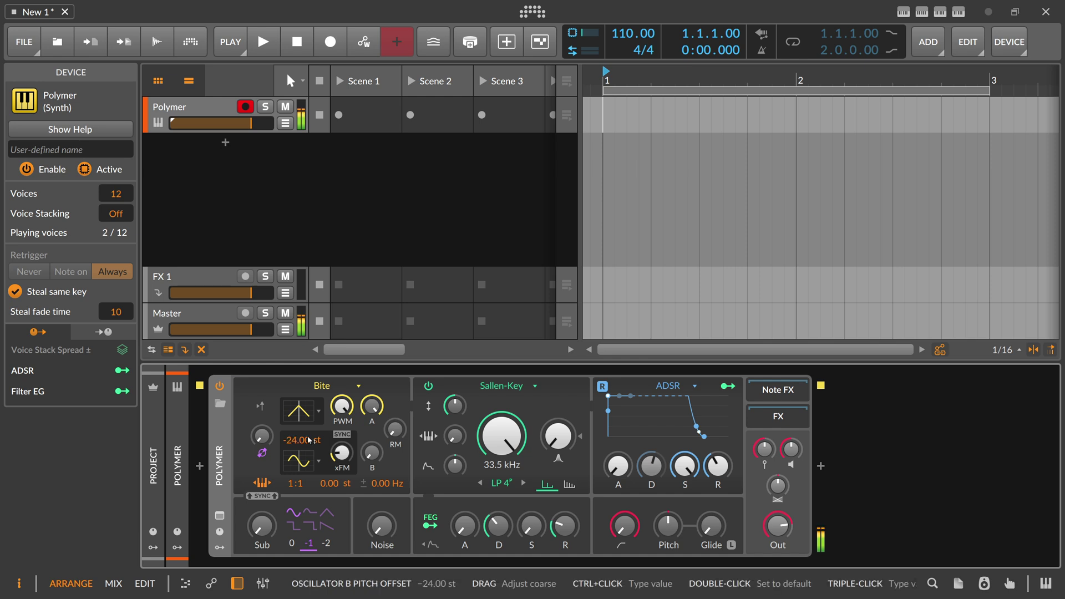
- Try the PWM amount around 100%, and reduce both the exponential FM and PWM amounts to zero
left_click_drag(341, 406, 342, 393)
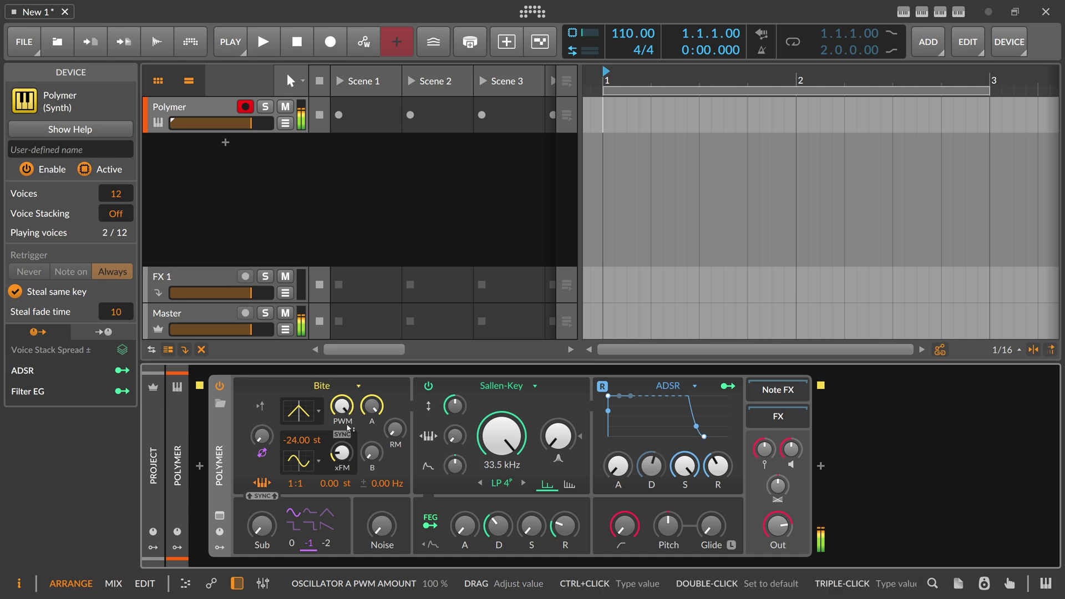
left_click_drag(342, 453, 342, 469)
left_click_drag(342, 407, 341, 408)
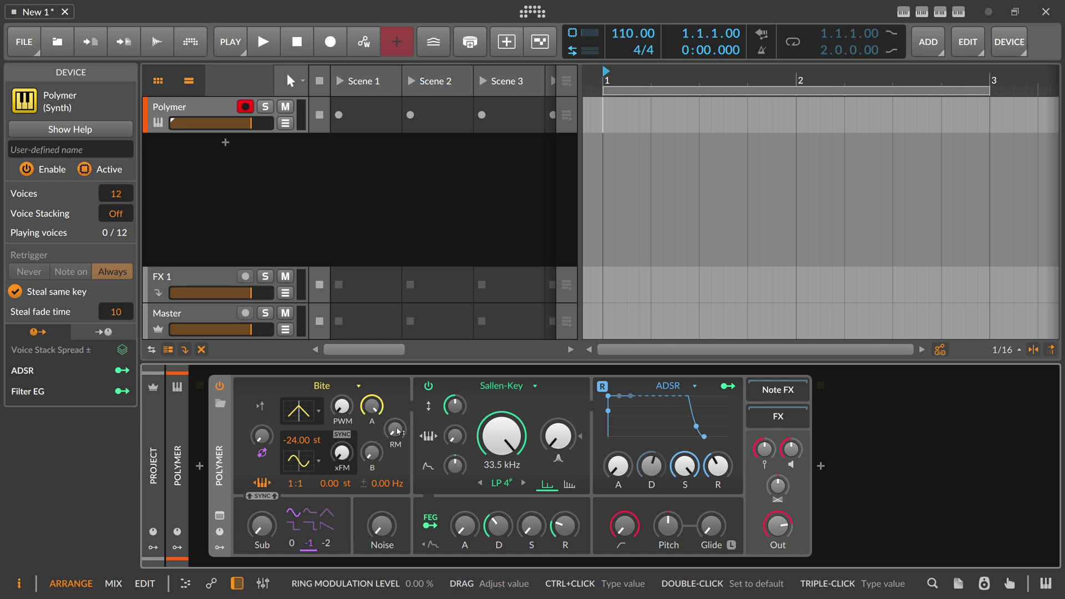
- Blend ring modulation and oscillator B into the sound, using moderate PWM and exponential FM amounts
left_click_drag(395, 430, 342, 406)
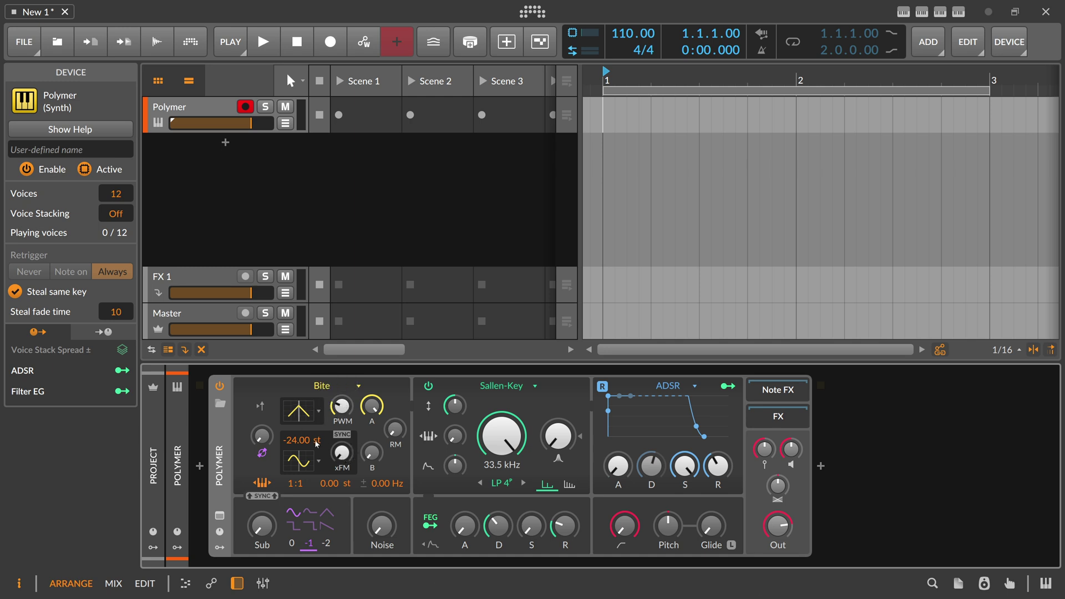
left_click_drag(342, 456, 345, 459)
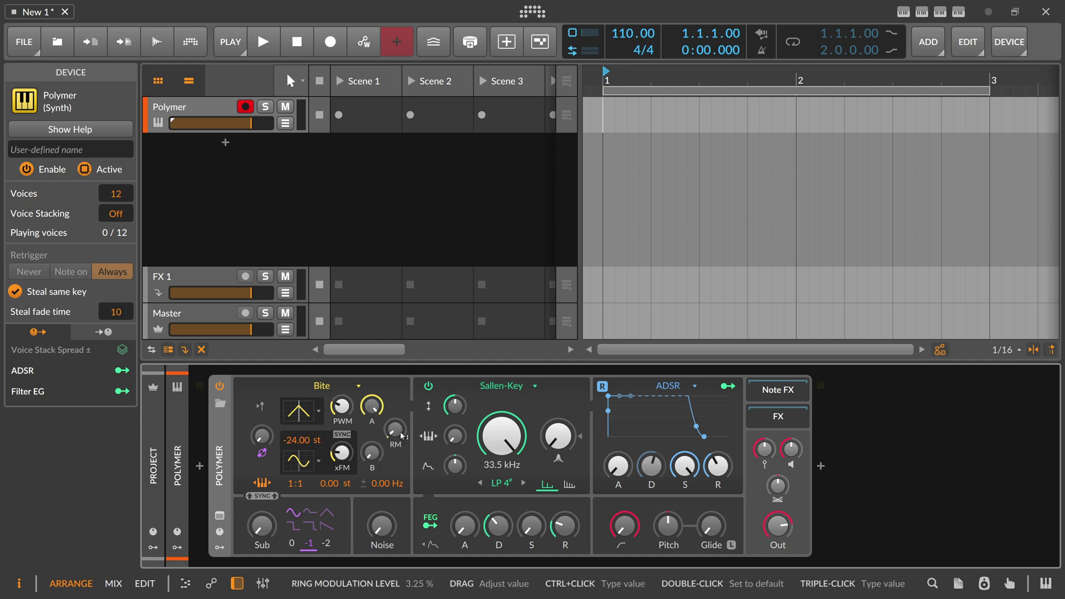
left_click_drag(401, 432, 401, 413)
left_click_drag(365, 447, 372, 422)
- Raise oscillator A's PWM amount to maximum and oscillator B's exponential FM amount to about 32.89 st
left_click_drag(342, 407, 342, 390)
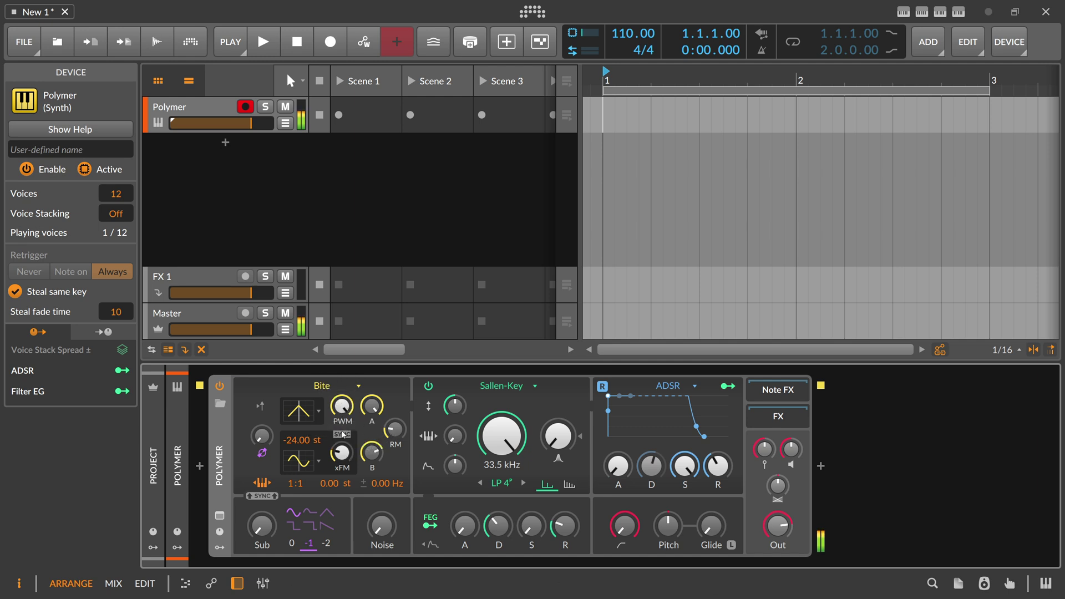
left_click_drag(342, 452, 341, 443)
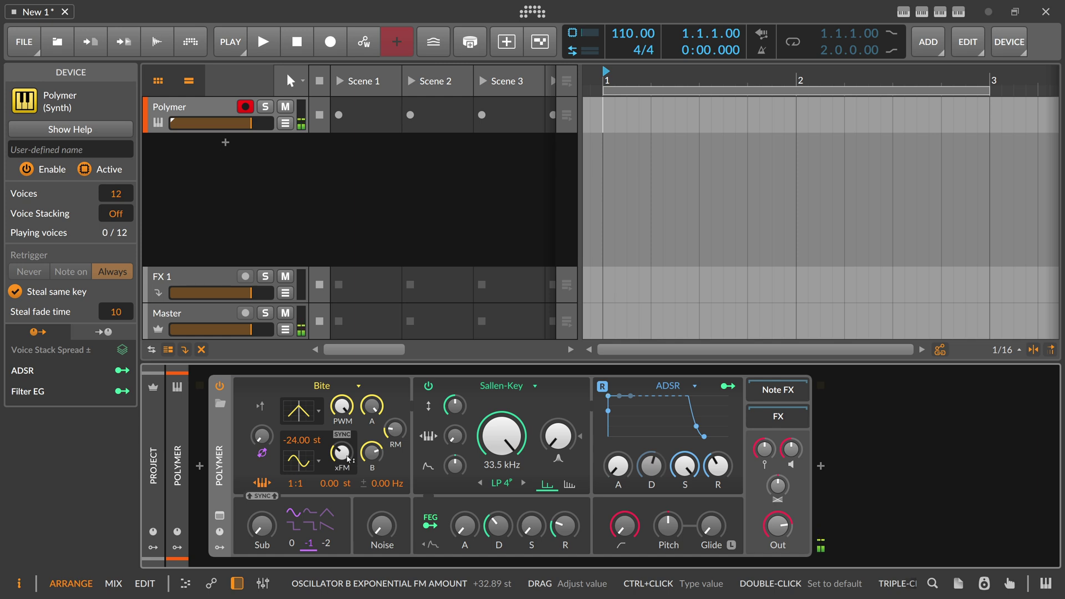
- Turn on hard sync for oscillator B and audition notes with and without it
key("a")
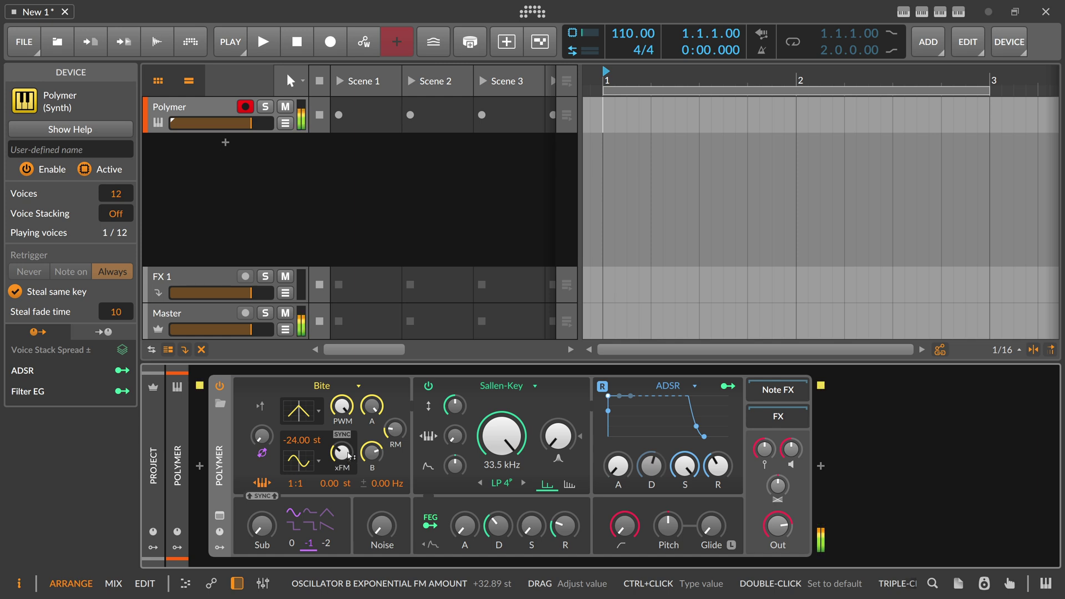
left_click(338, 435)
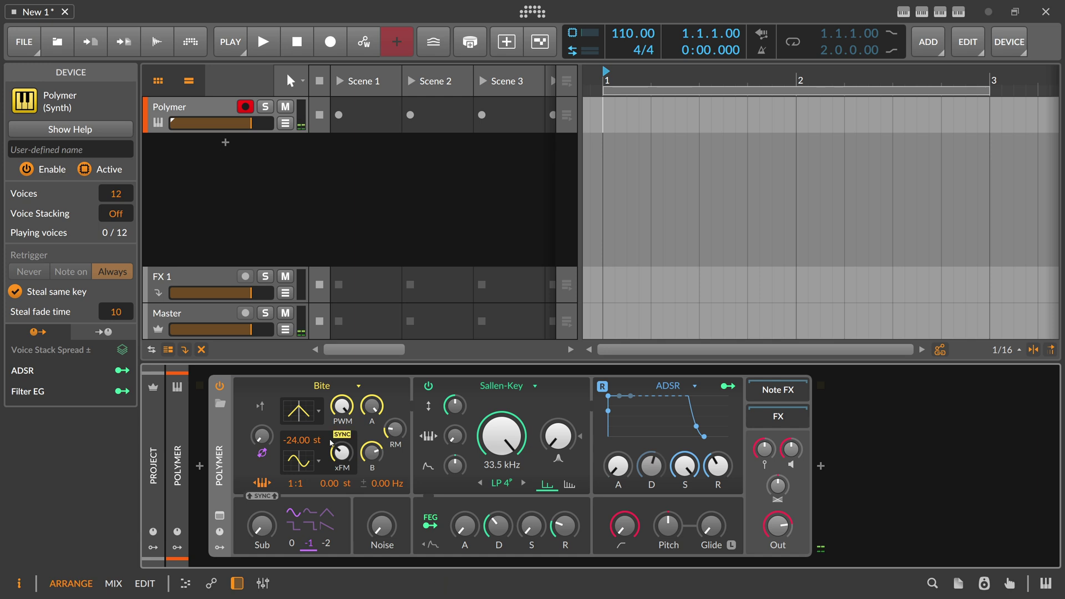
key("a")
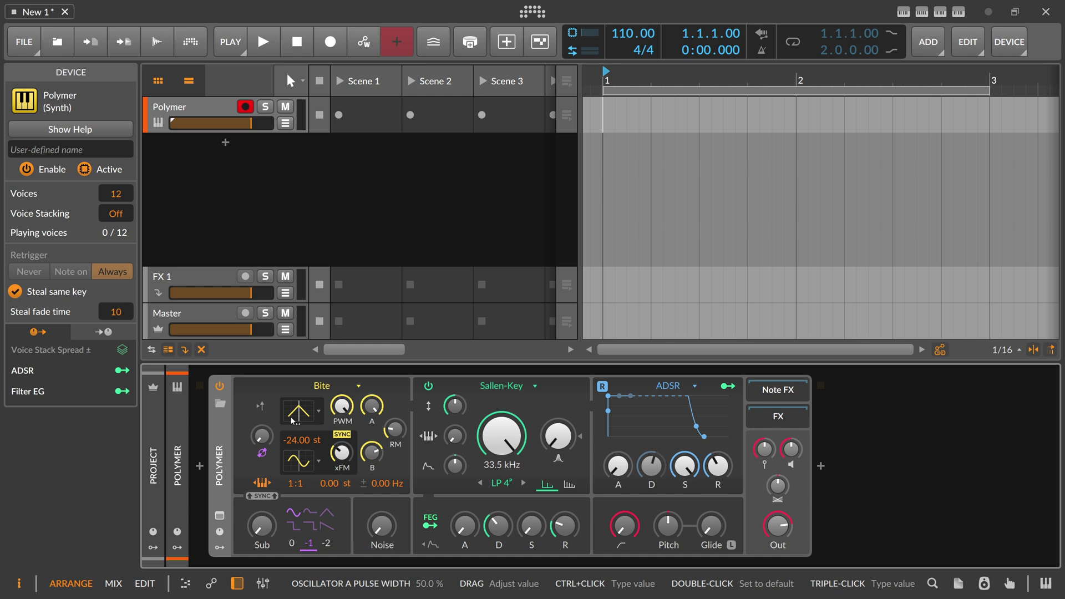
- Try a different pulse width for oscillator A, reset it, and raise oscillator B's exponential FM amount
left_click_drag(292, 409, 302, 412)
double_click(303, 411)
left_click_drag(342, 453, 341, 419)
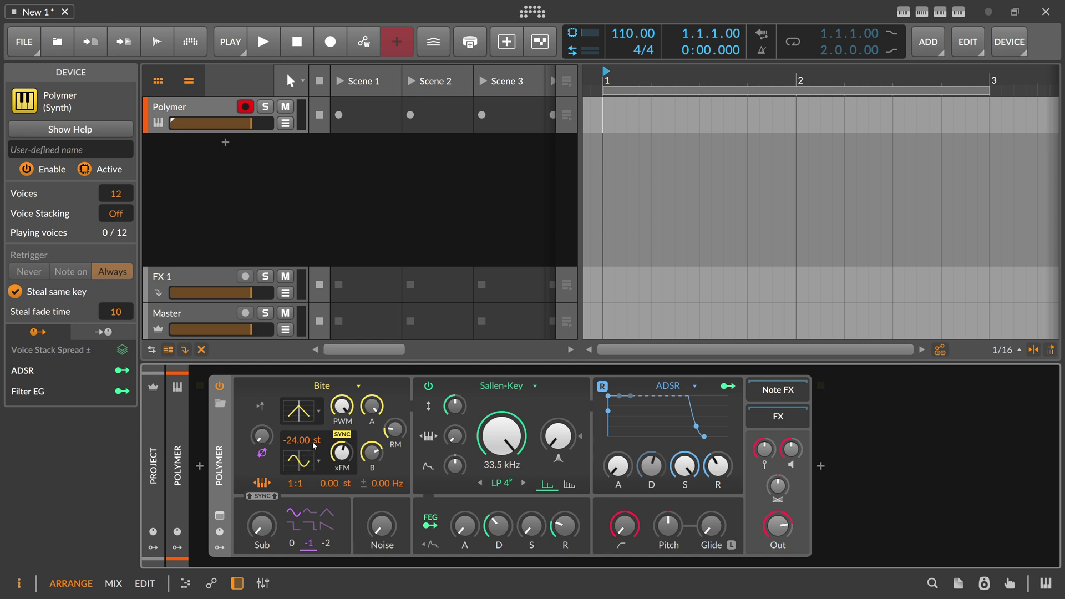
- Turn off oscillator B's hard sync, lower its exponential FM amount, and raise the ring modulation level to maximum
left_click(342, 434)
left_click_drag(340, 451, 340, 481)
left_click_drag(395, 429, 395, 398)
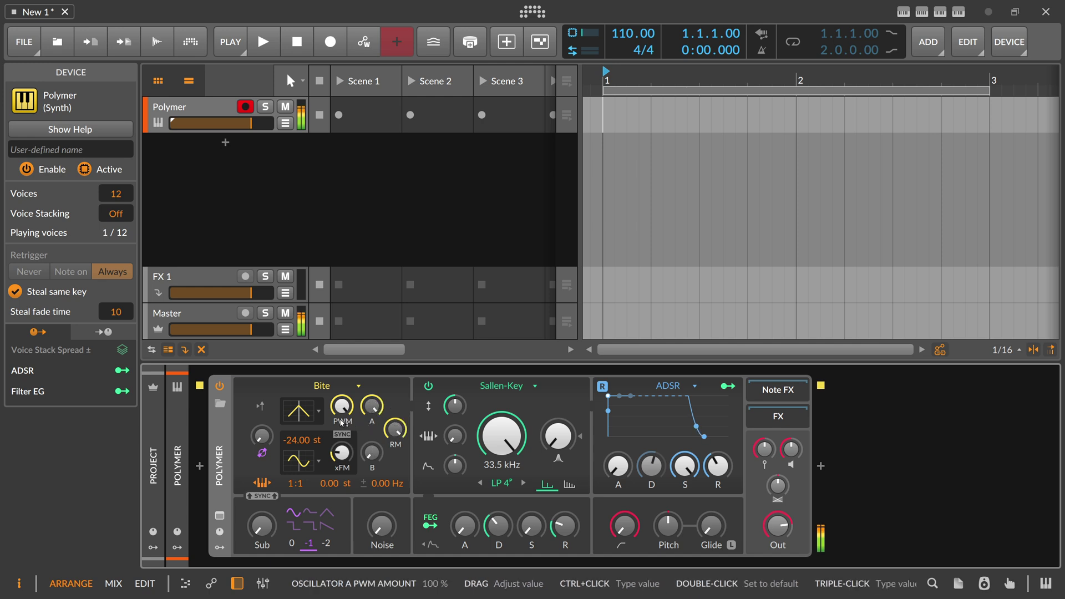
- Try the Saw waveshape on oscillator A and settle on Pulse
left_click(319, 412)
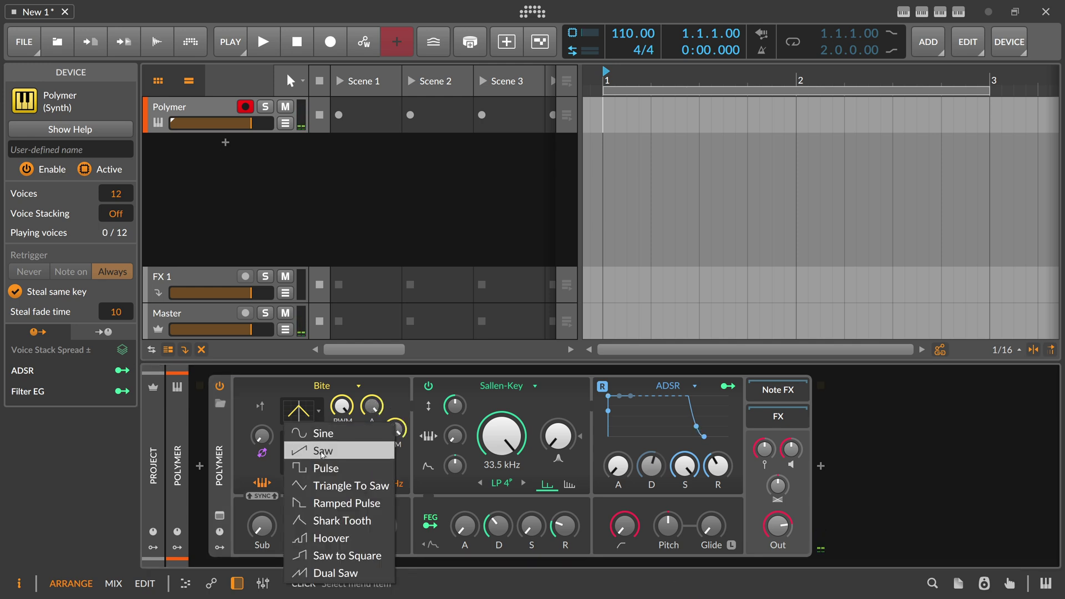
left_click(320, 451)
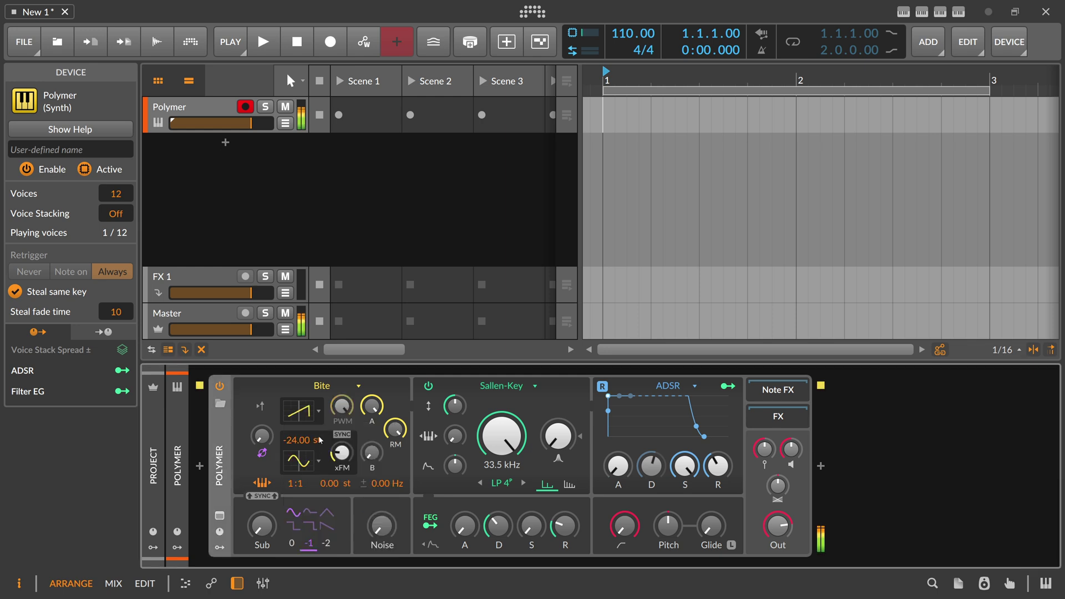
left_click(317, 462)
left_click(327, 469)
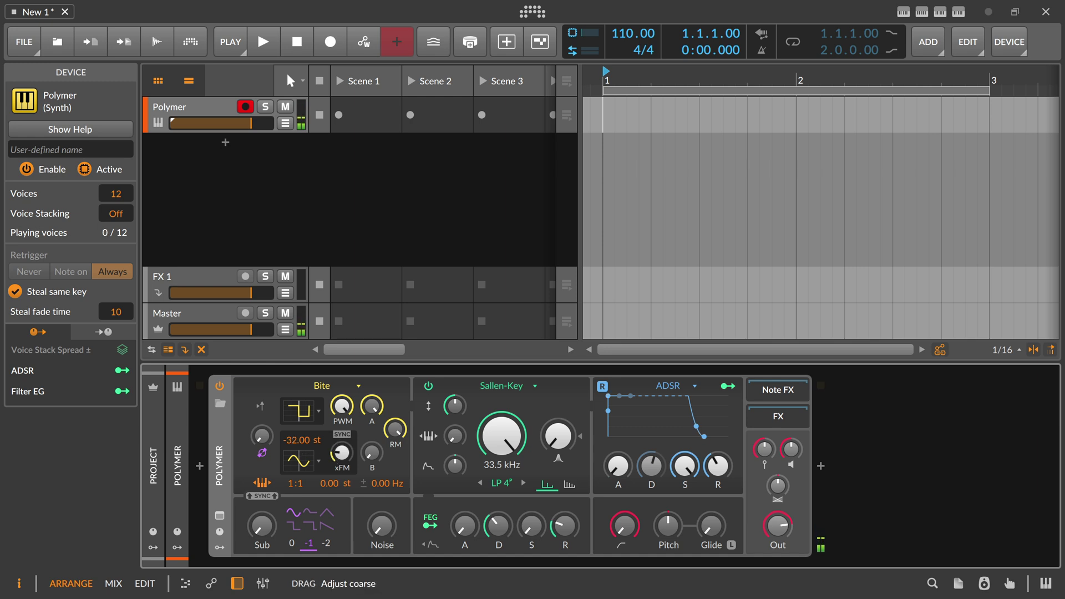
- Set oscillator B's pitch offset to 1.00 st and reduce its exponential FM amount to zero
left_click_drag(302, 440, 302, 410)
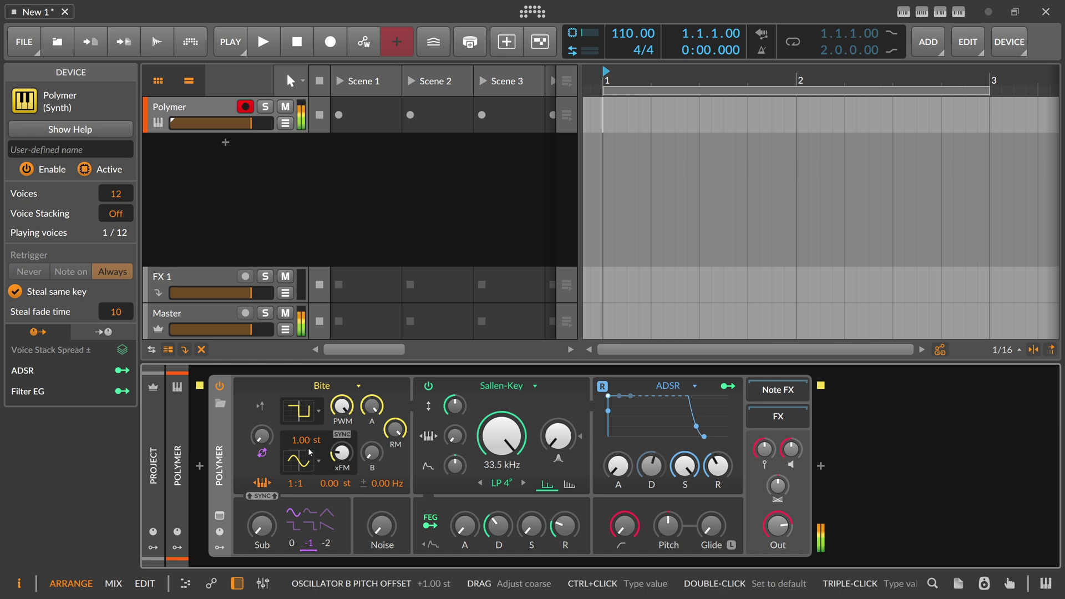
left_click_drag(342, 453, 342, 486)
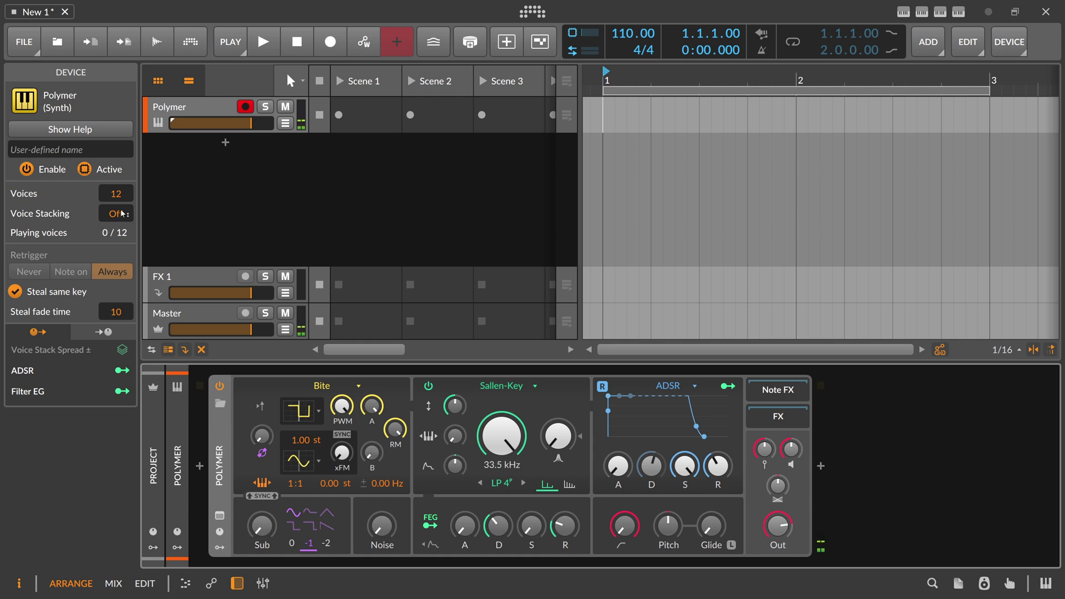
- Set Polymer's voices to Mono and shorten the amplitude envelope's release
left_click_drag(117, 198, 117, 249)
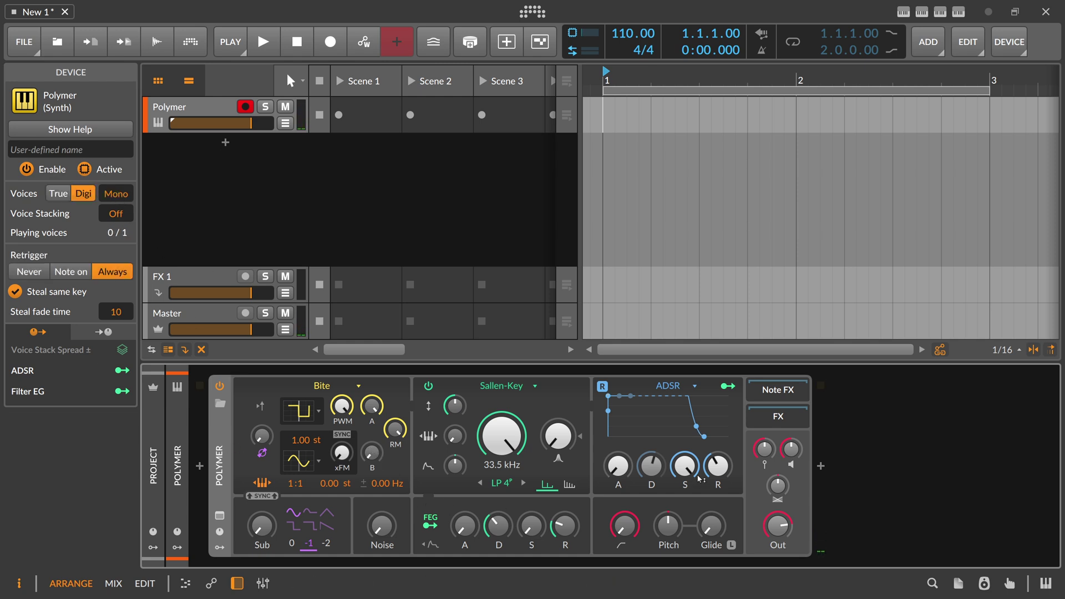
left_click_drag(700, 478, 700, 503)
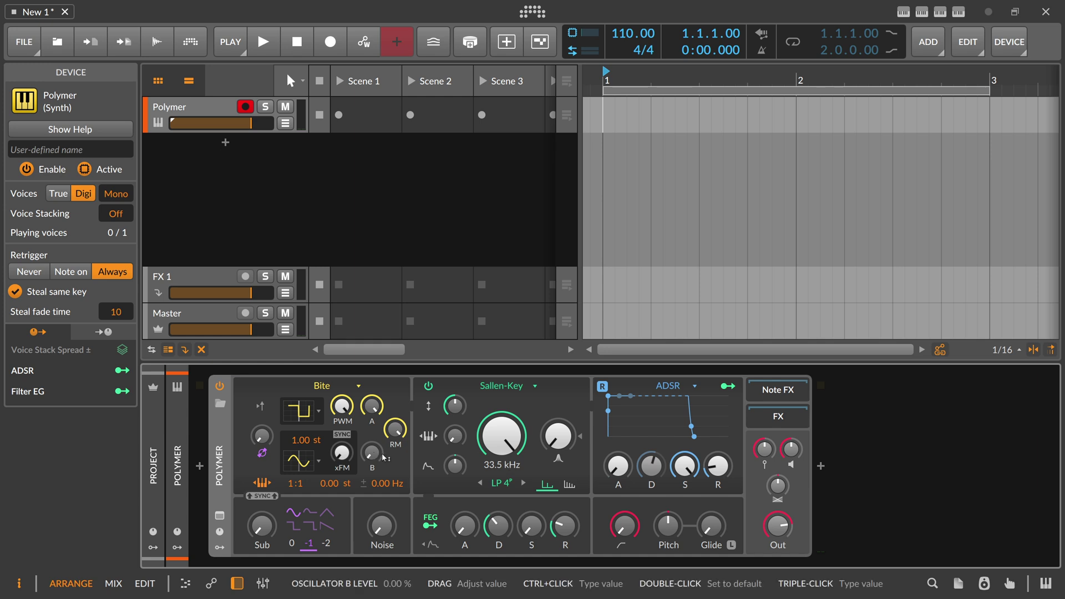
- Try the ring modulation level at 0.00 %, restore it to maximum, and raise the Glide amount
left_click_drag(395, 429, 395, 460)
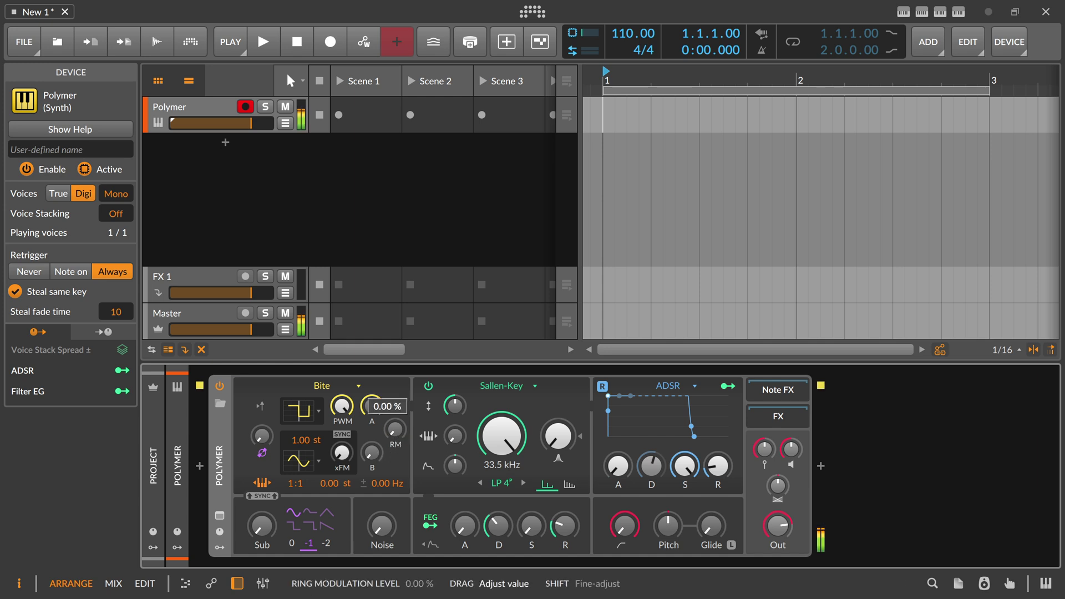
mouse_move(714, 532)
left_mouse_down()
mouse_move(716, 517)
mouse_move(718, 535)
left_mouse_up()
mouse_move(363, 412)
left_mouse_down()
mouse_move(362, 402)
mouse_move(362, 412)
mouse_move(342, 405)
left_mouse_up()
- Try oscillator B with fine pitch offsets, exponential FM around 35.45 st and hard sync, and restore 1.00 st with zero FM
left_click_drag(305, 441, 304, 442)
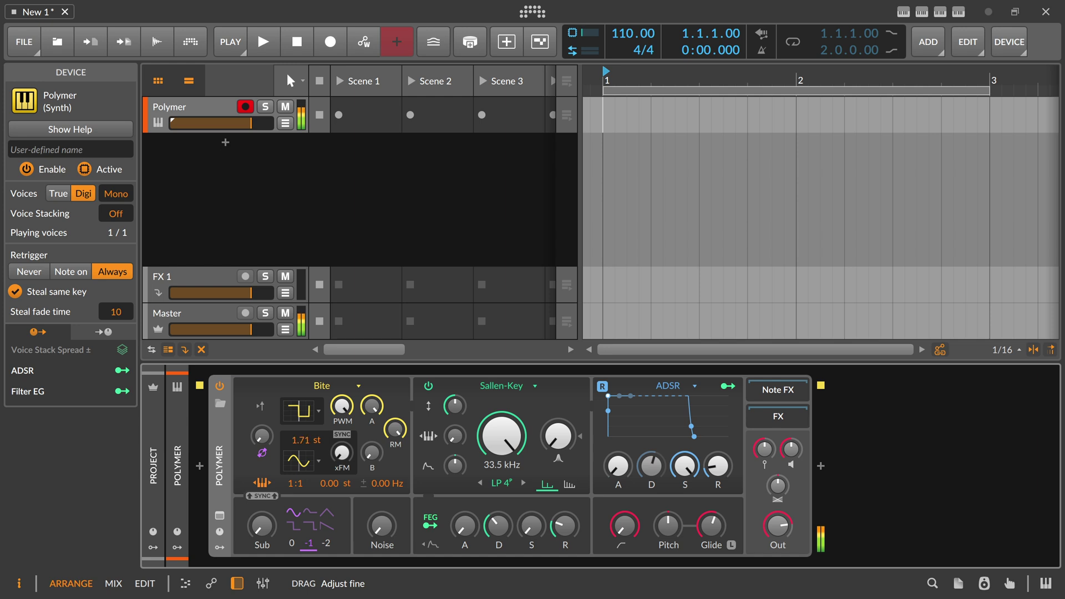
left_click_drag(306, 440, 343, 456)
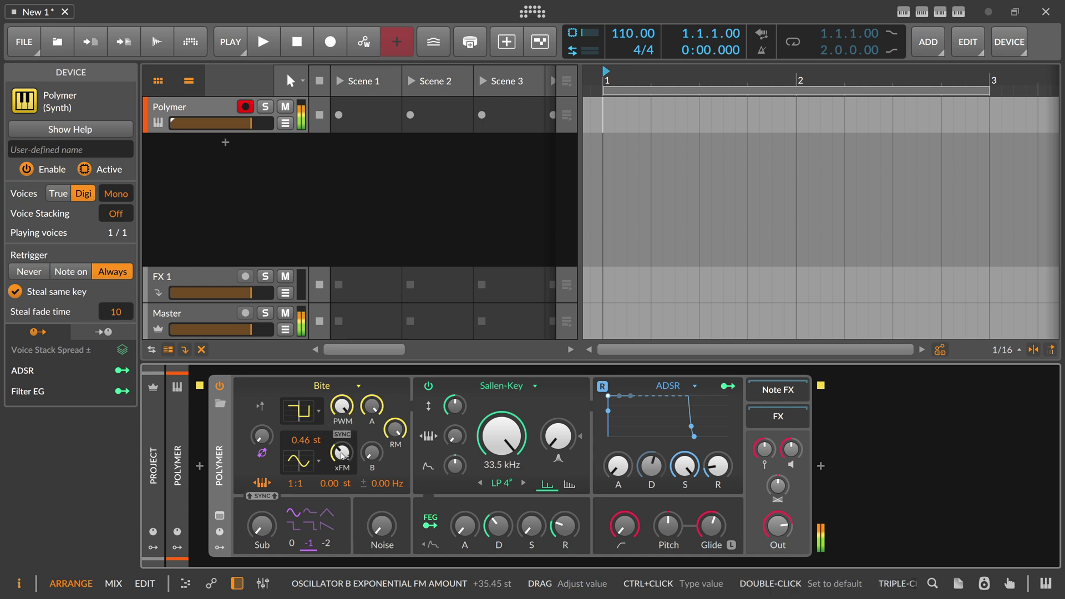
mouse_move(342, 455)
left_mouse_down()
mouse_move(341, 431)
mouse_move(342, 450)
left_mouse_up()
left_click(342, 435)
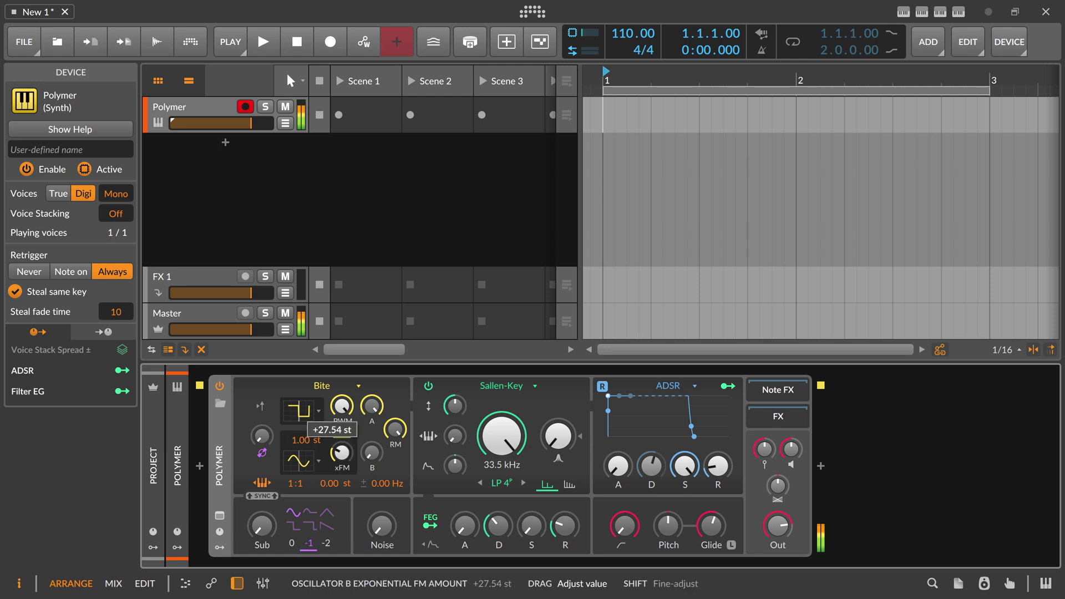
left_click(346, 436)
left_click_drag(342, 452, 344, 454)
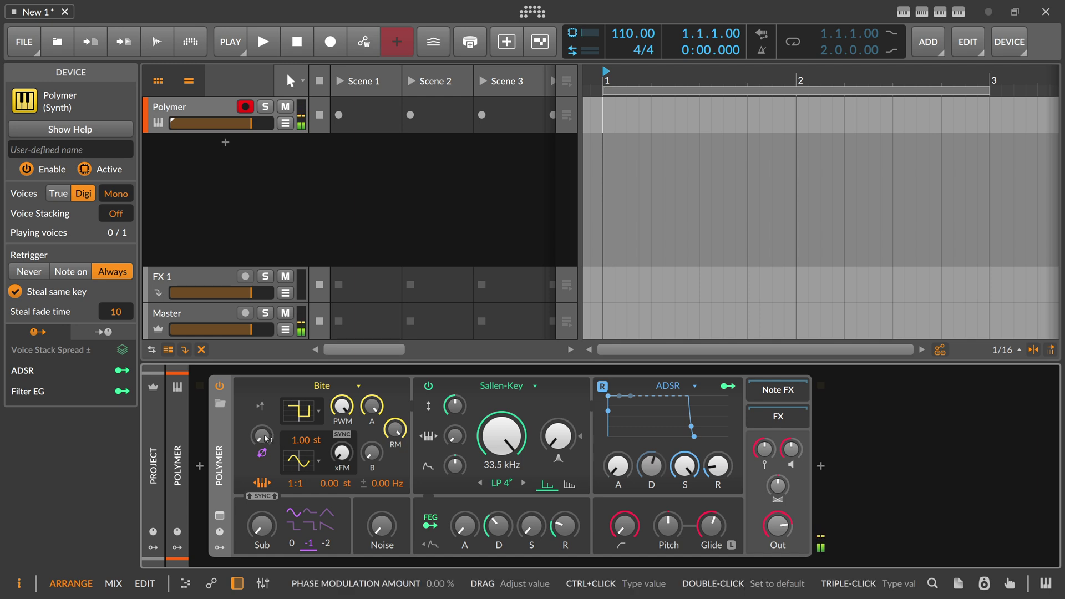
- Raise the phase modulation amount to about mid-range and read the Polymer help on the Bite oscillator's controls
left_click_drag(261, 435, 262, 416)
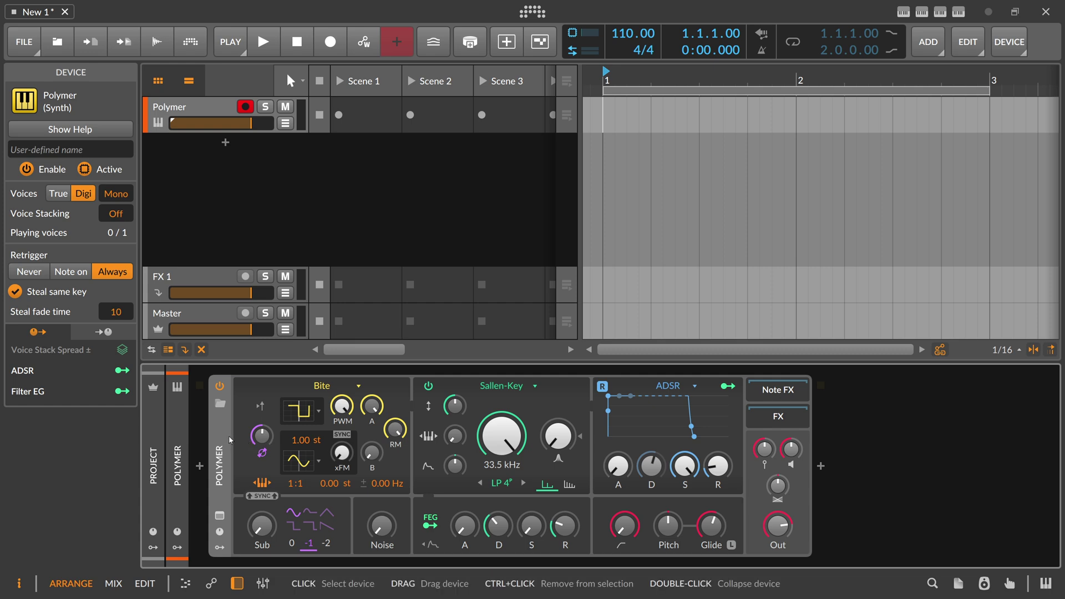
left_click(71, 129)
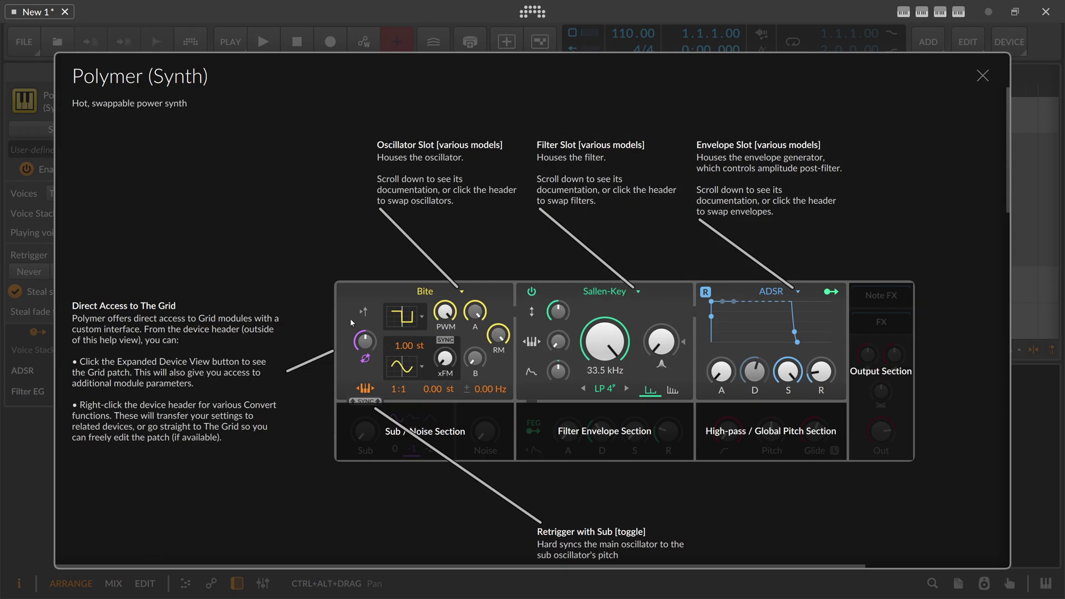
scroll(350, 333, "down", 5)
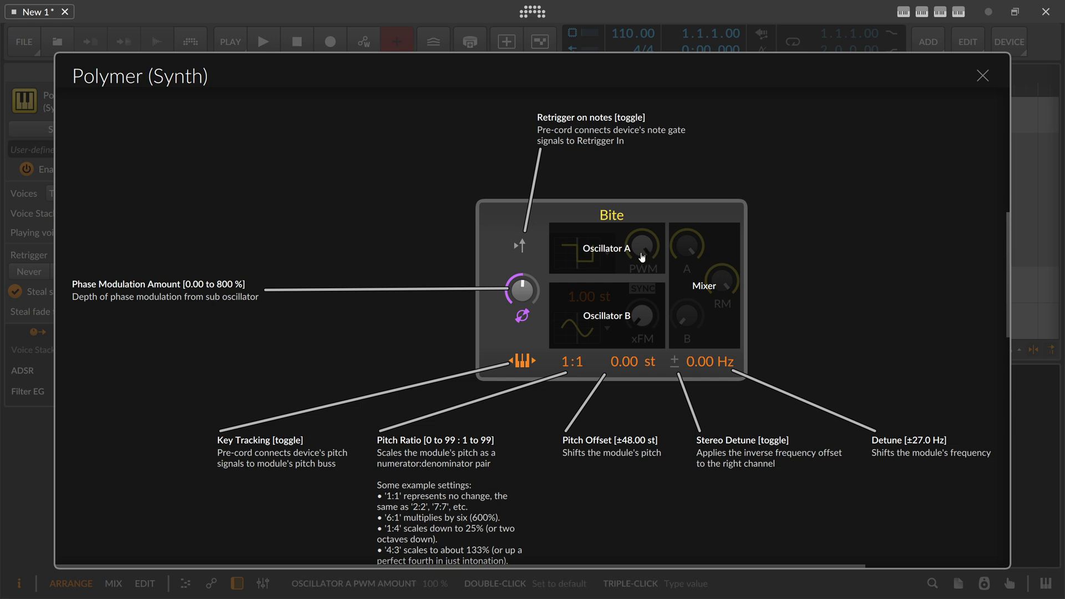
left_click(594, 303)
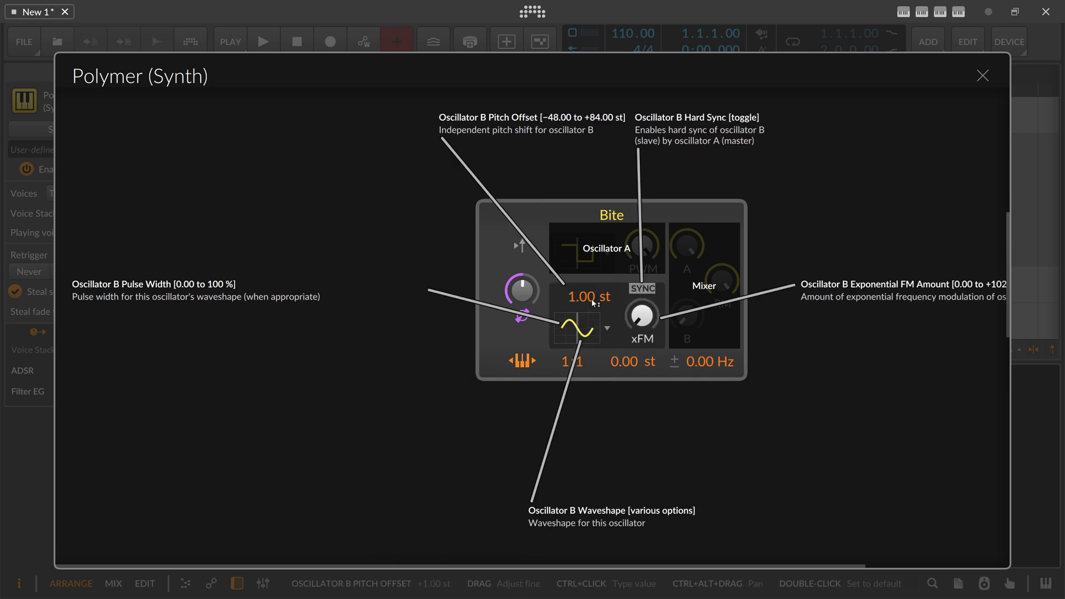
left_click(531, 291)
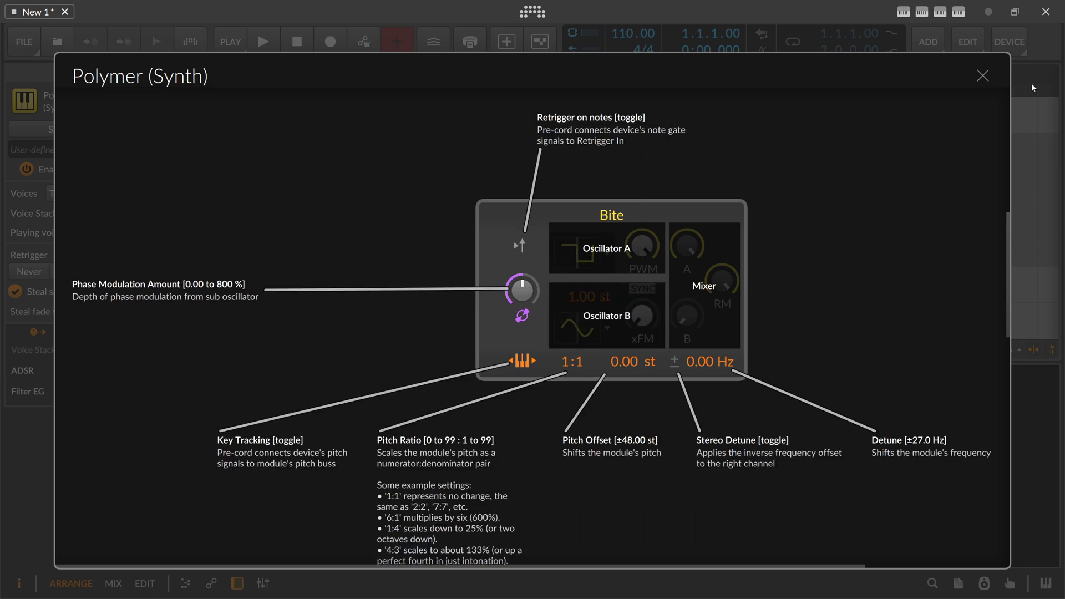
left_click(983, 75)
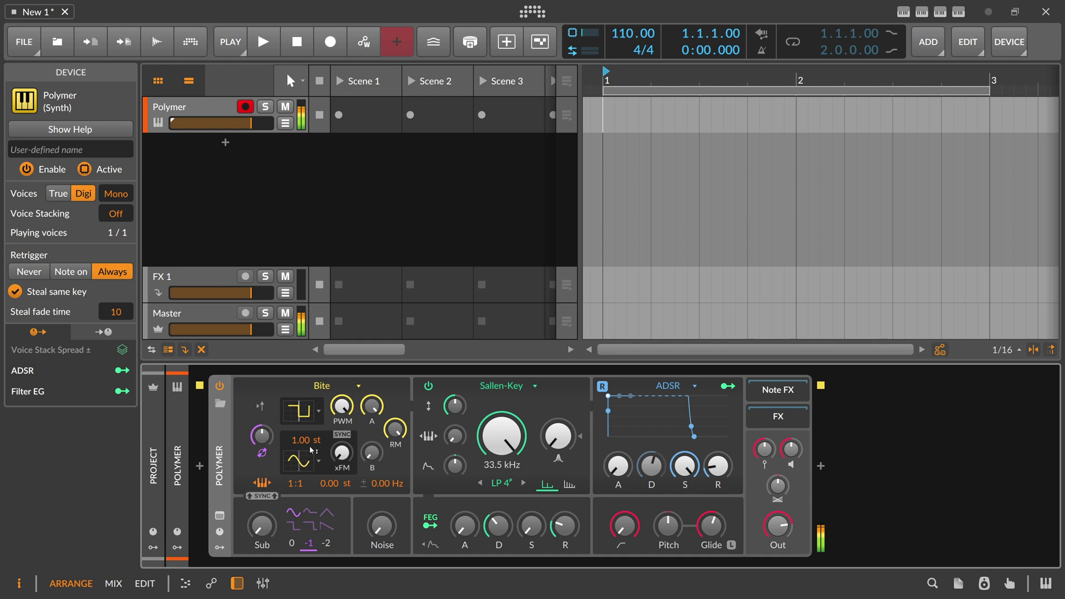
- Try a stronger phase modulation amount, and reduce both the PWM and phase modulation amounts to zero
left_click_drag(270, 436, 270, 407)
left_click_drag(341, 412, 341, 463)
mouse_move(265, 436)
left_mouse_down()
mouse_move(265, 469)
mouse_move(262, 383)
mouse_move(262, 432)
left_mouse_up()
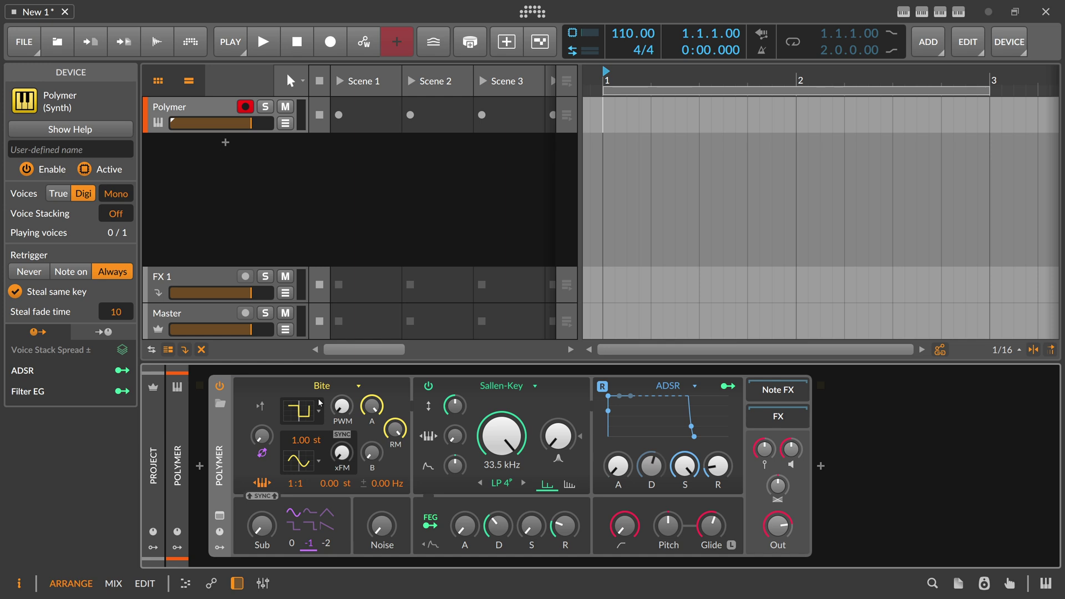
- Find the Sweep device among the audio effects and insert it after Polymer
left_click(821, 466)
type("swee")
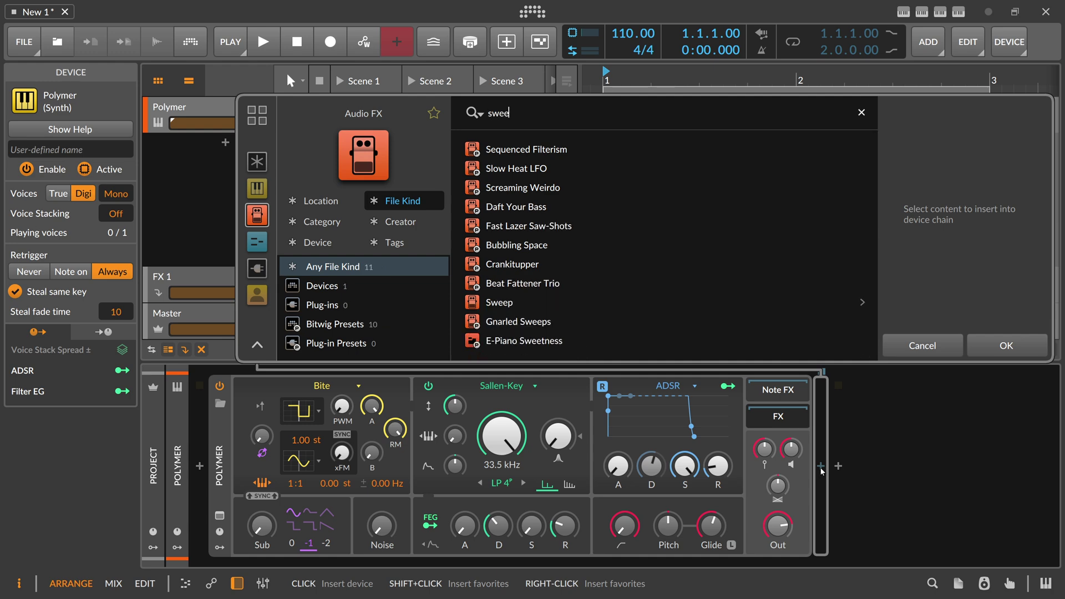
type("p")
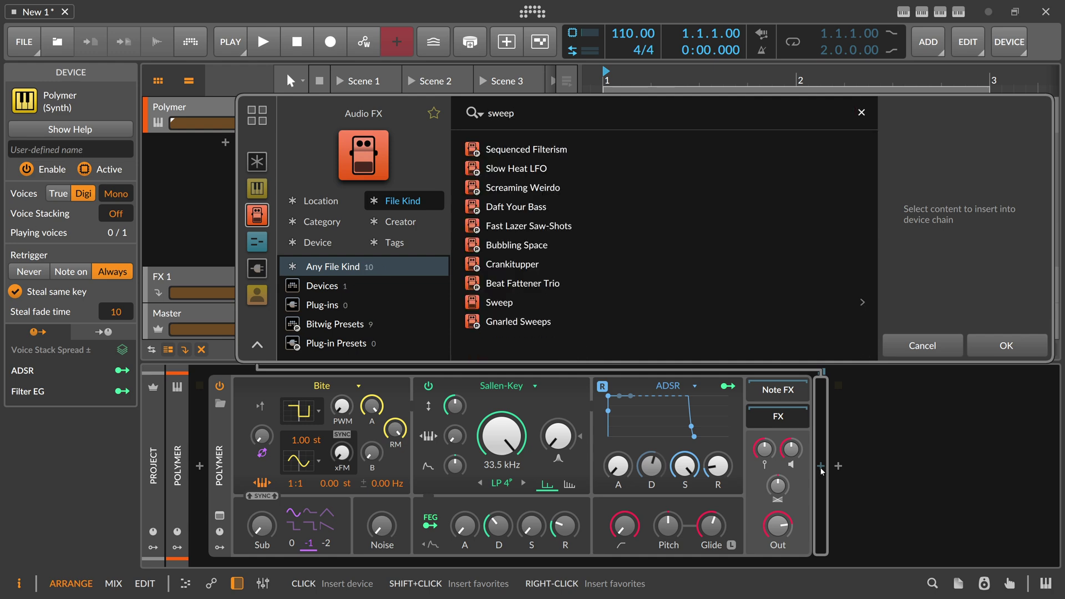
left_click(511, 304)
double_click(511, 304)
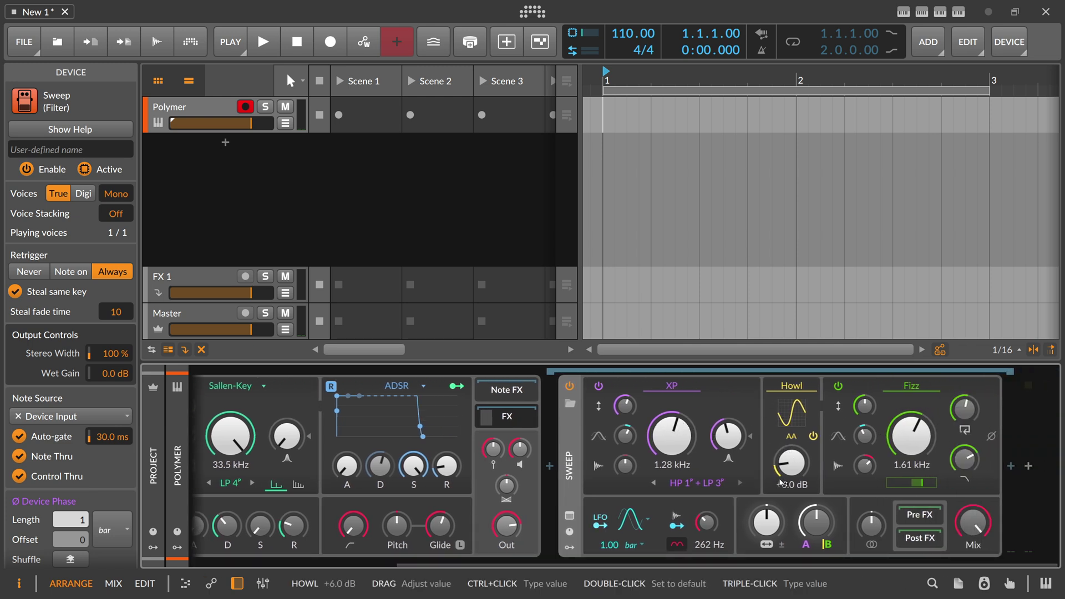
- Try Sweep's large ± knob beside the A/B blend, reset it, and raise it well above centre
mouse_move(766, 522)
left_mouse_down()
mouse_move(765, 555)
mouse_move(766, 525)
left_mouse_up()
double_click(771, 518)
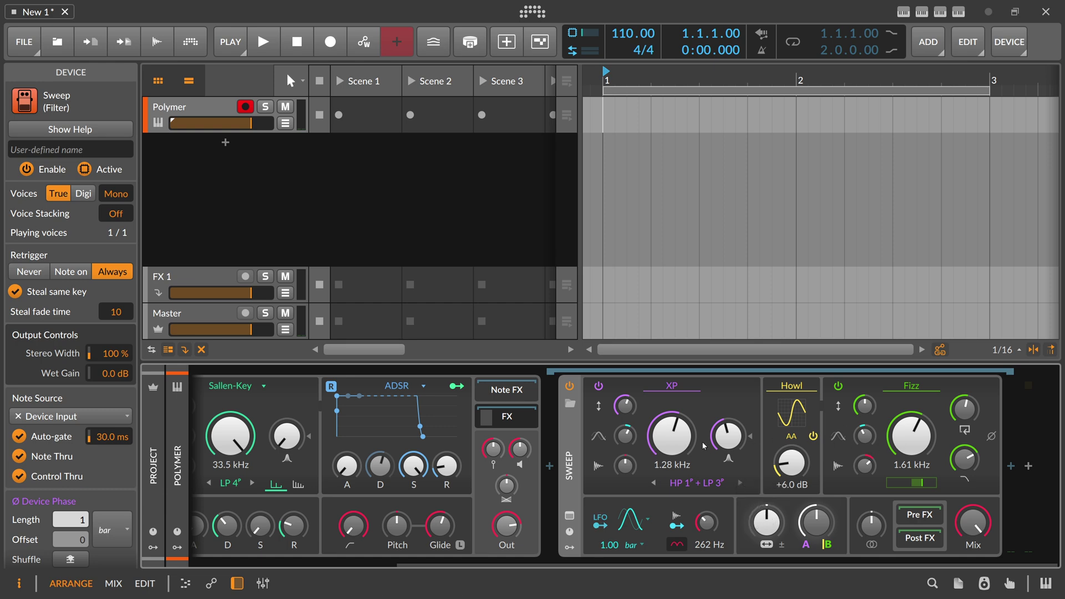
left_click_drag(766, 522, 766, 492)
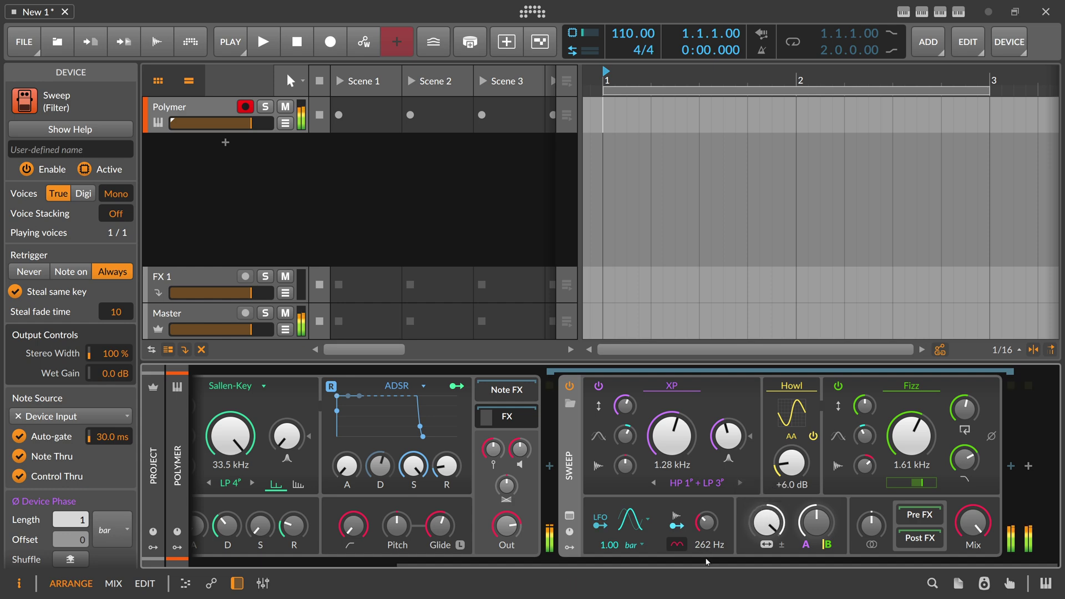
- Raise oscillator A's PWM amount back to maximum and readjust Sweep's large ± knob
left_click_drag(705, 563, 435, 556)
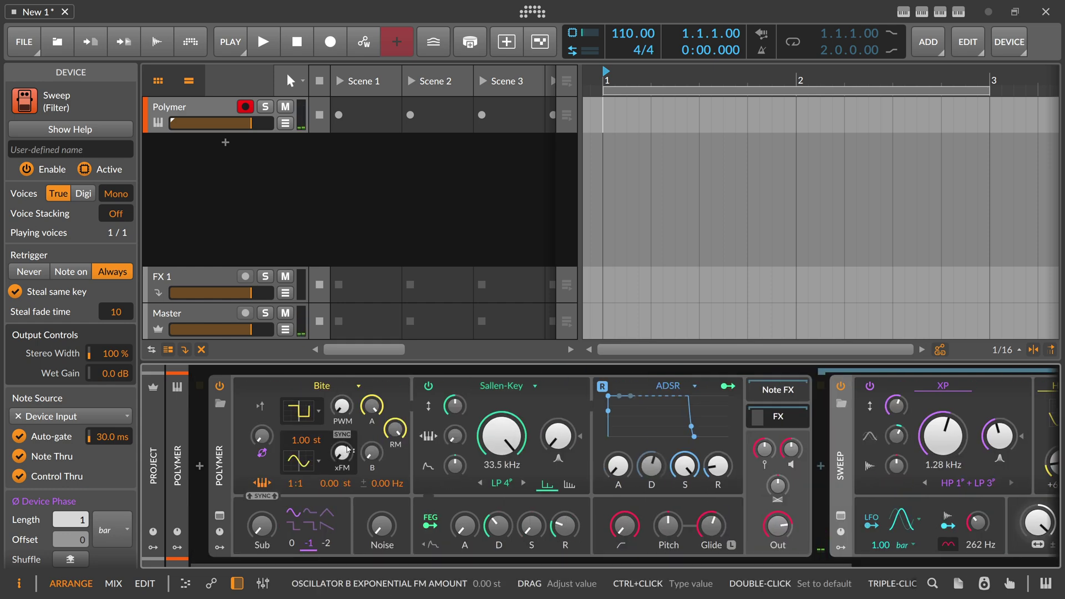
left_click_drag(342, 408, 343, 391)
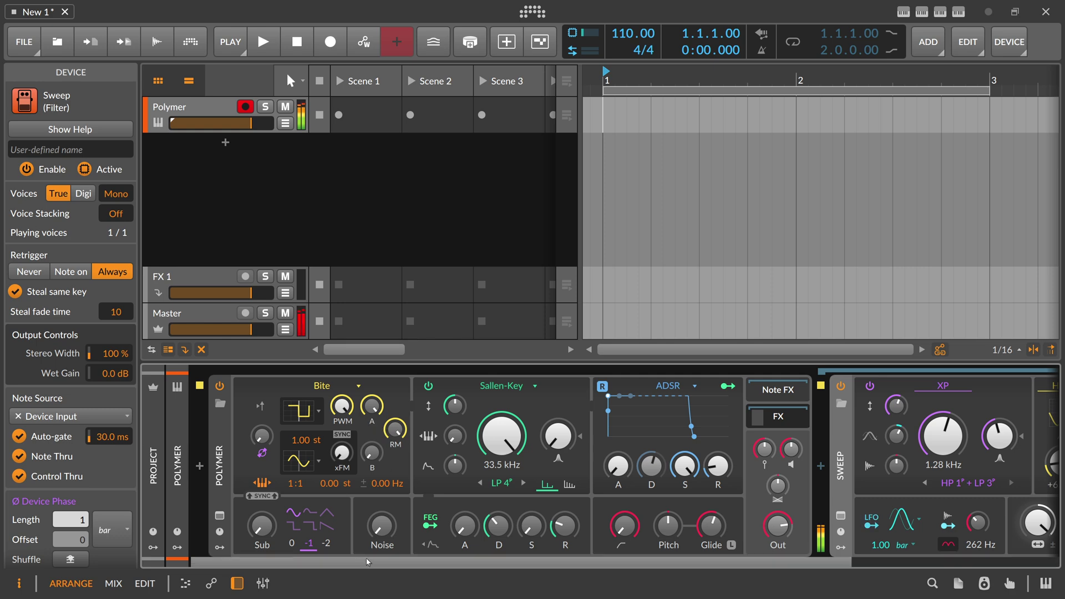
left_click_drag(362, 561, 655, 555)
mouse_move(764, 522)
left_mouse_down()
mouse_move(764, 537)
mouse_move(764, 509)
mouse_move(764, 528)
left_mouse_up()
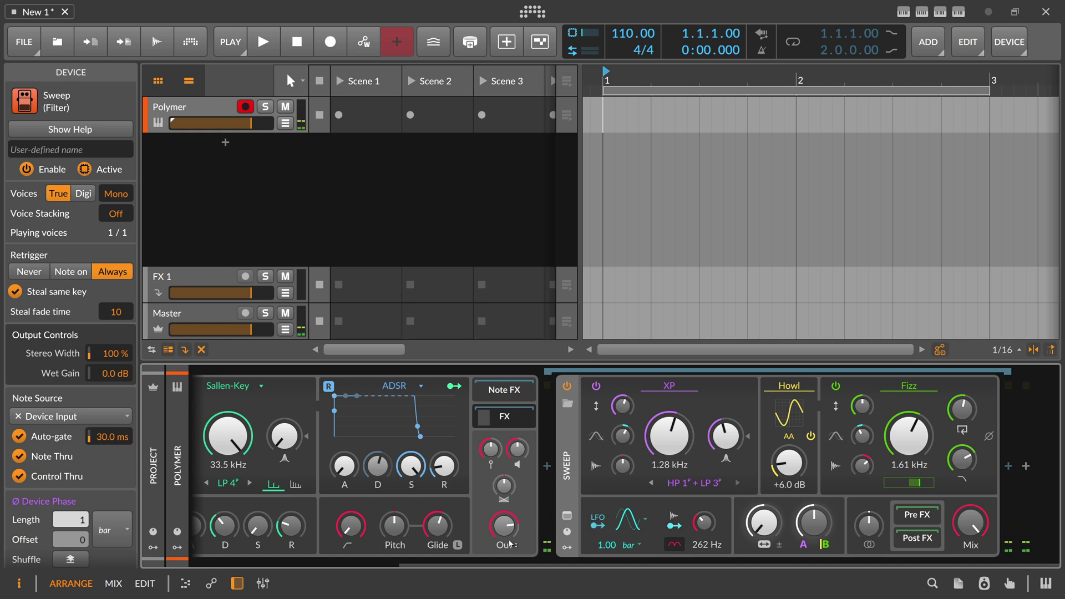
left_click_drag(501, 558, 288, 557)
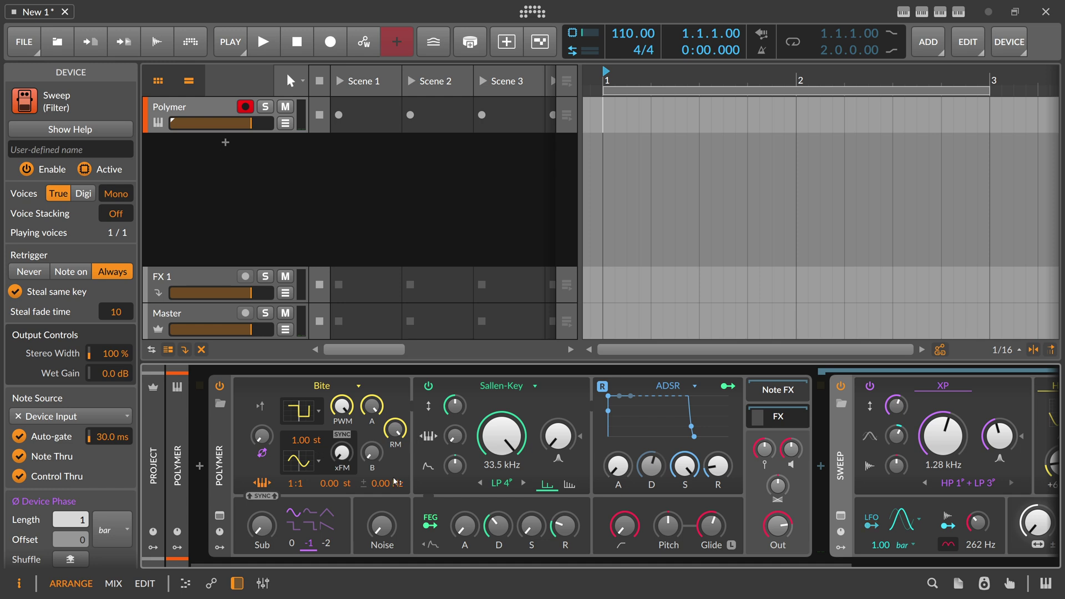
left_click_drag(363, 559, 579, 560)
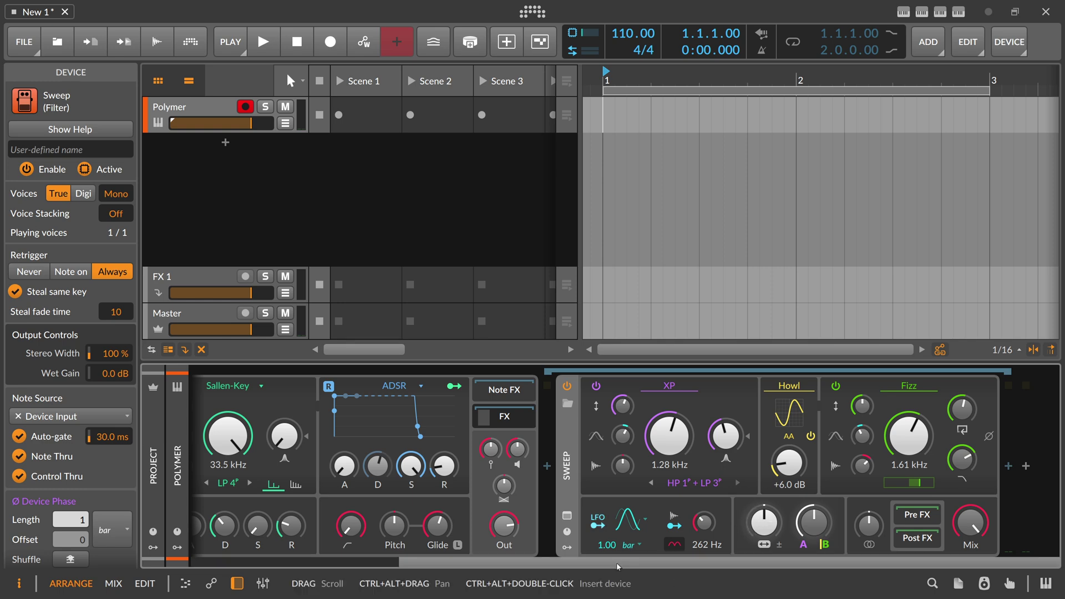
left_click_drag(618, 562, 409, 562)
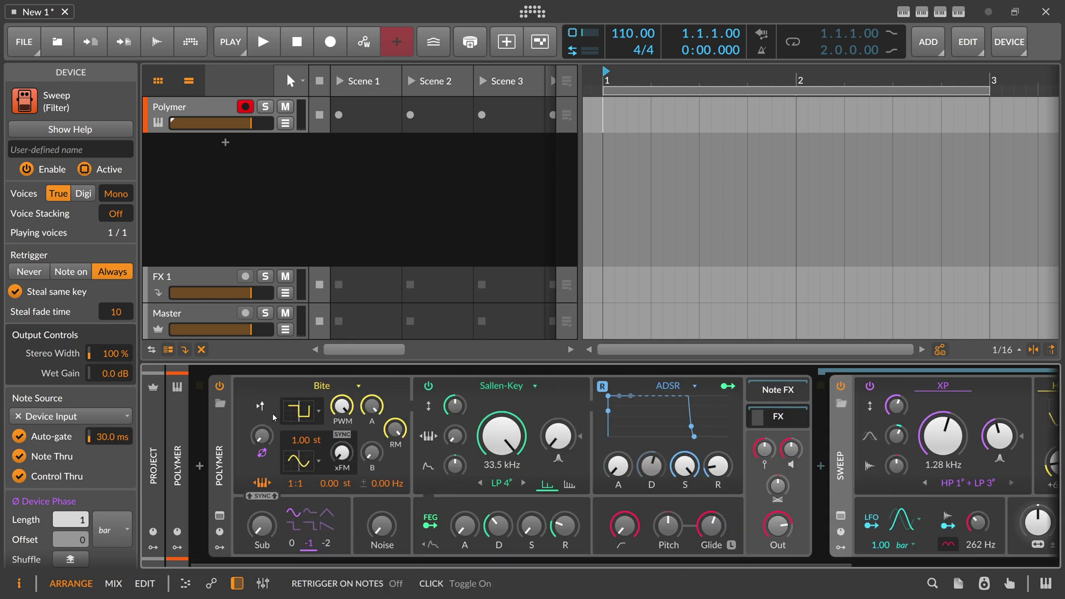